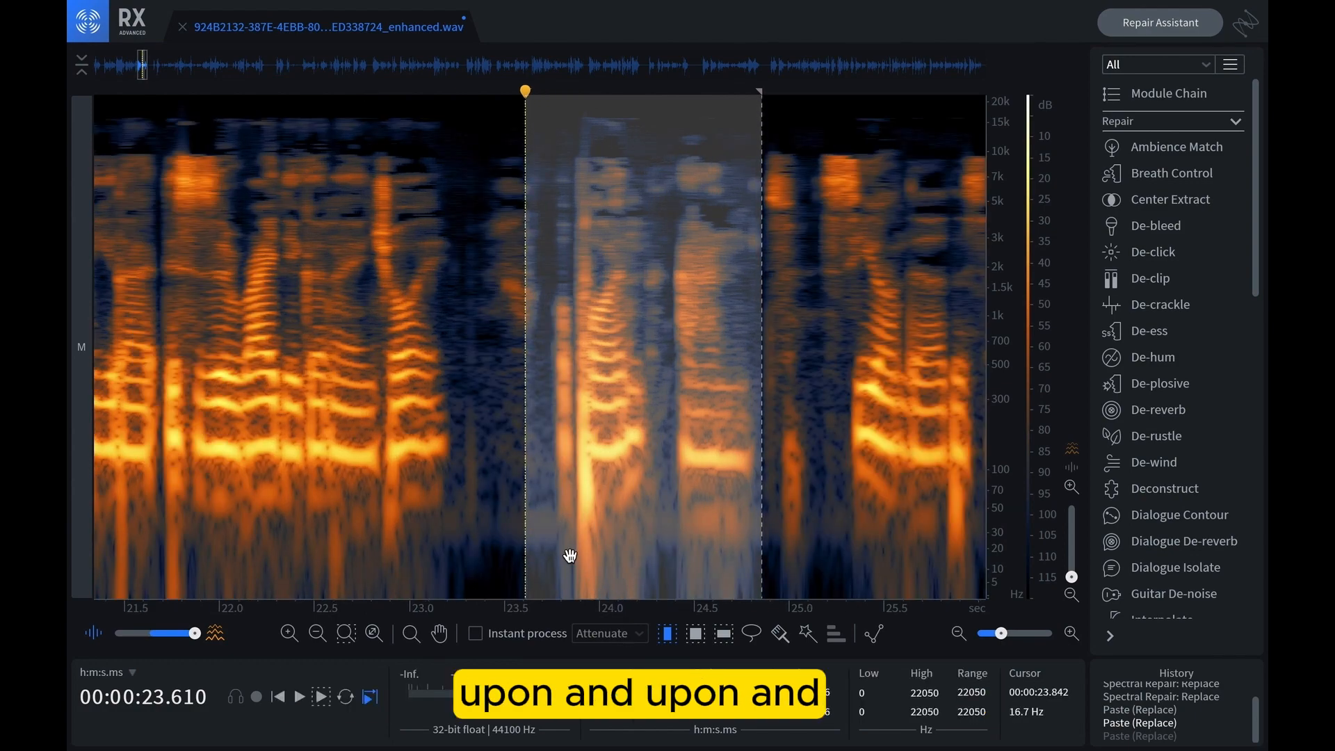
Play the selected speech passage from 23.610 to 24.856 s to hear the plosive.
key("space")
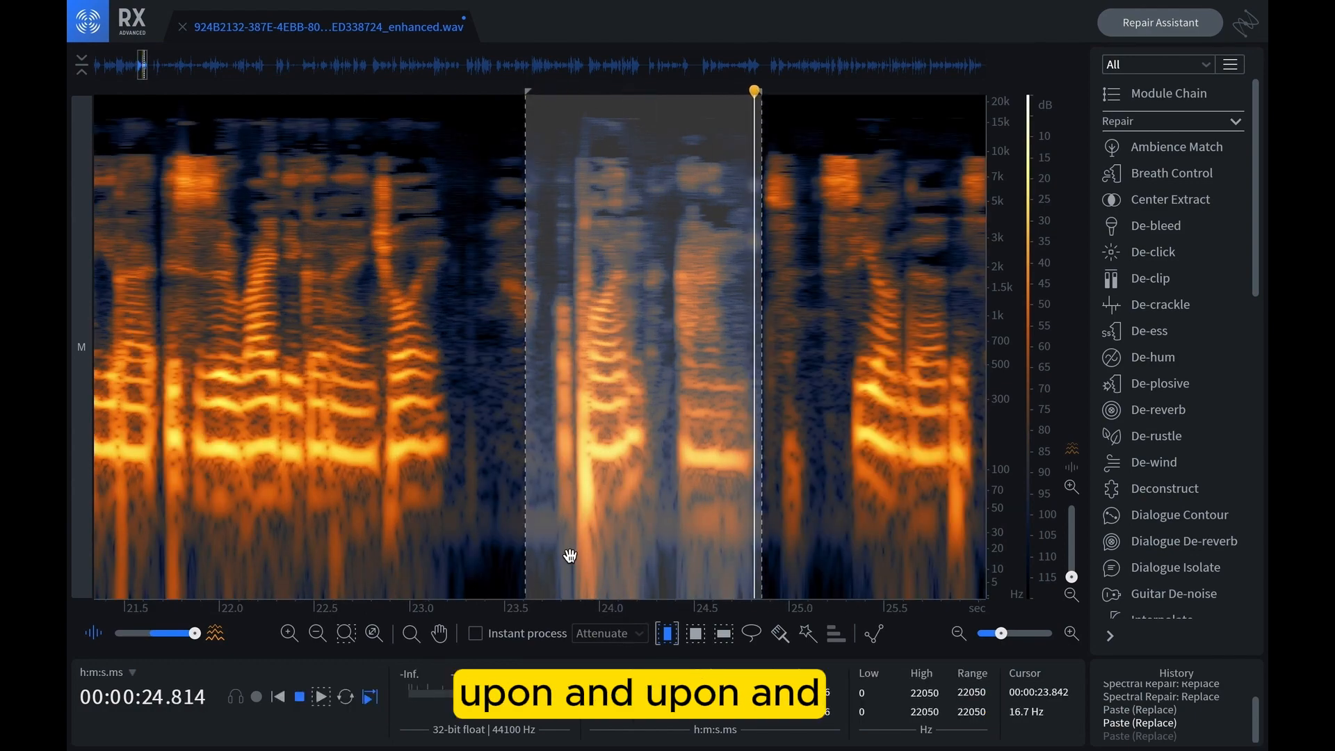
key("space")
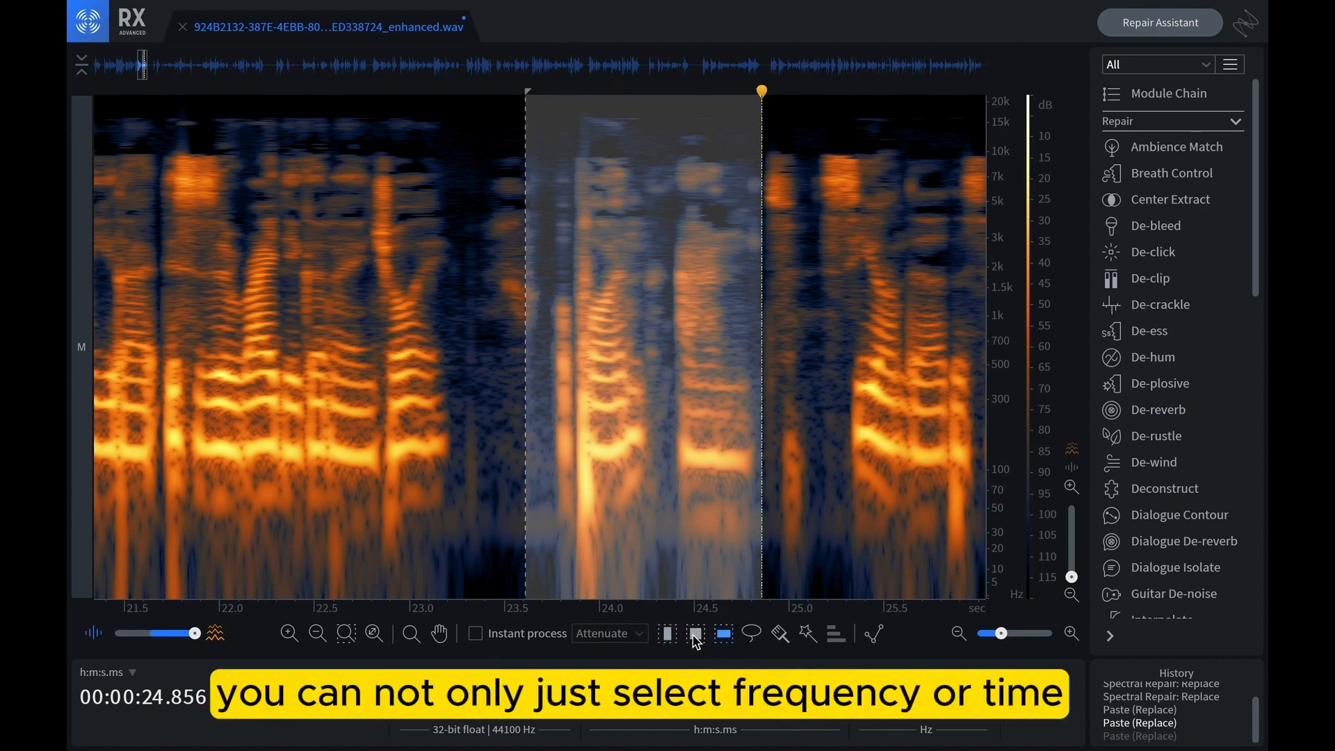
Switch to time-frequency selection and clear the existing time selection by placing the playhead at about 23.83 s.
left_click(665, 636)
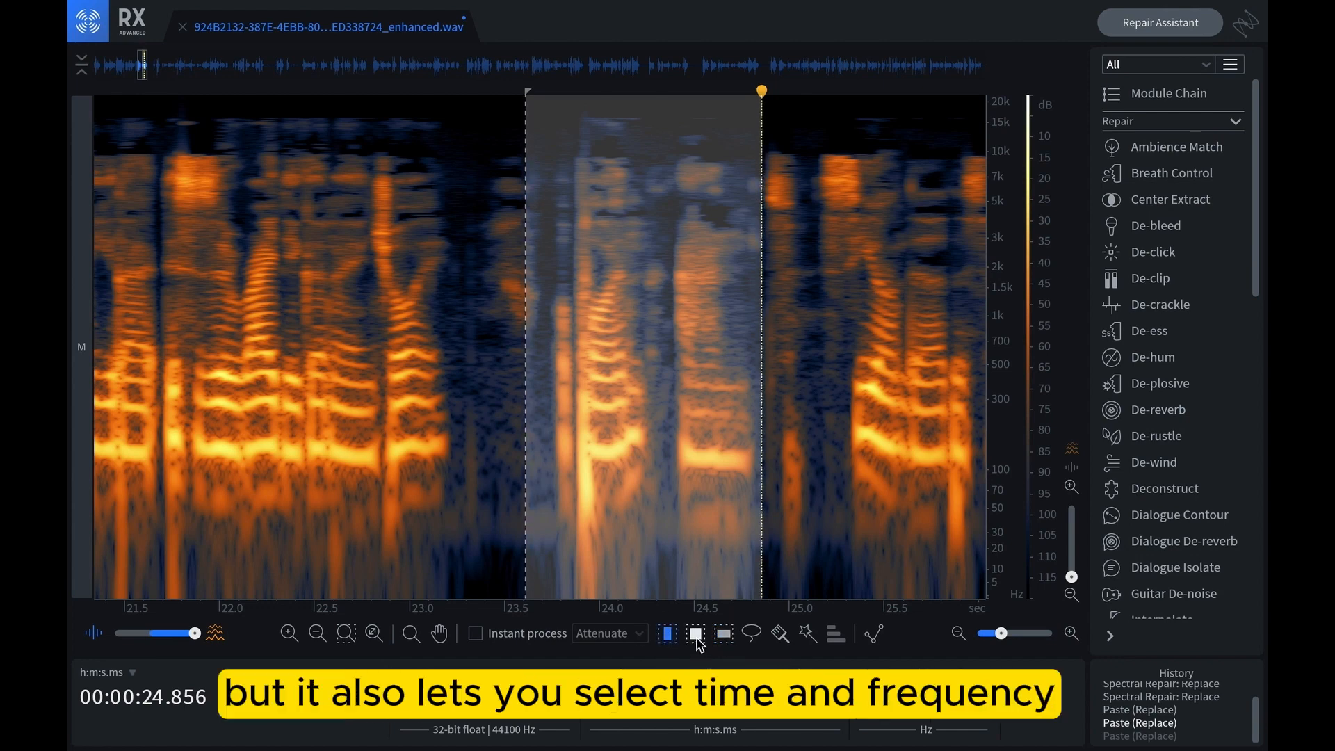
left_click(696, 634)
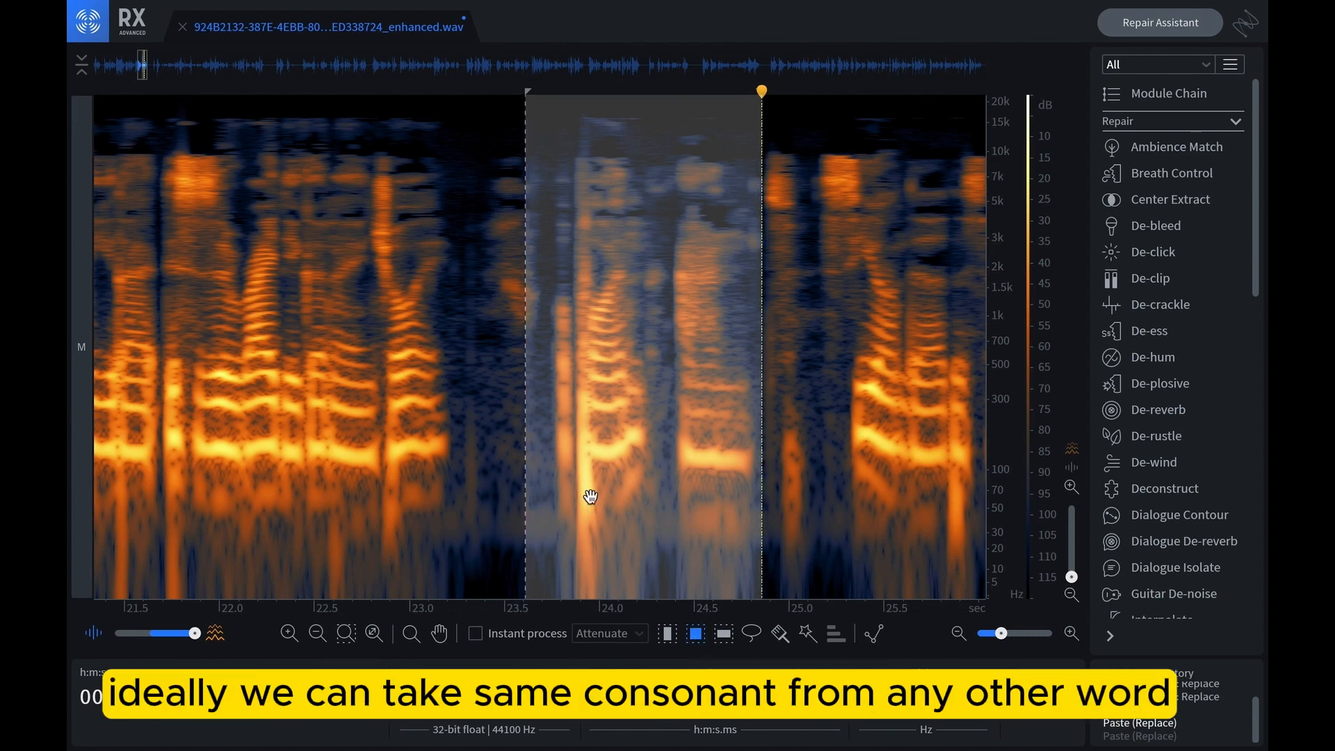
left_click(568, 527)
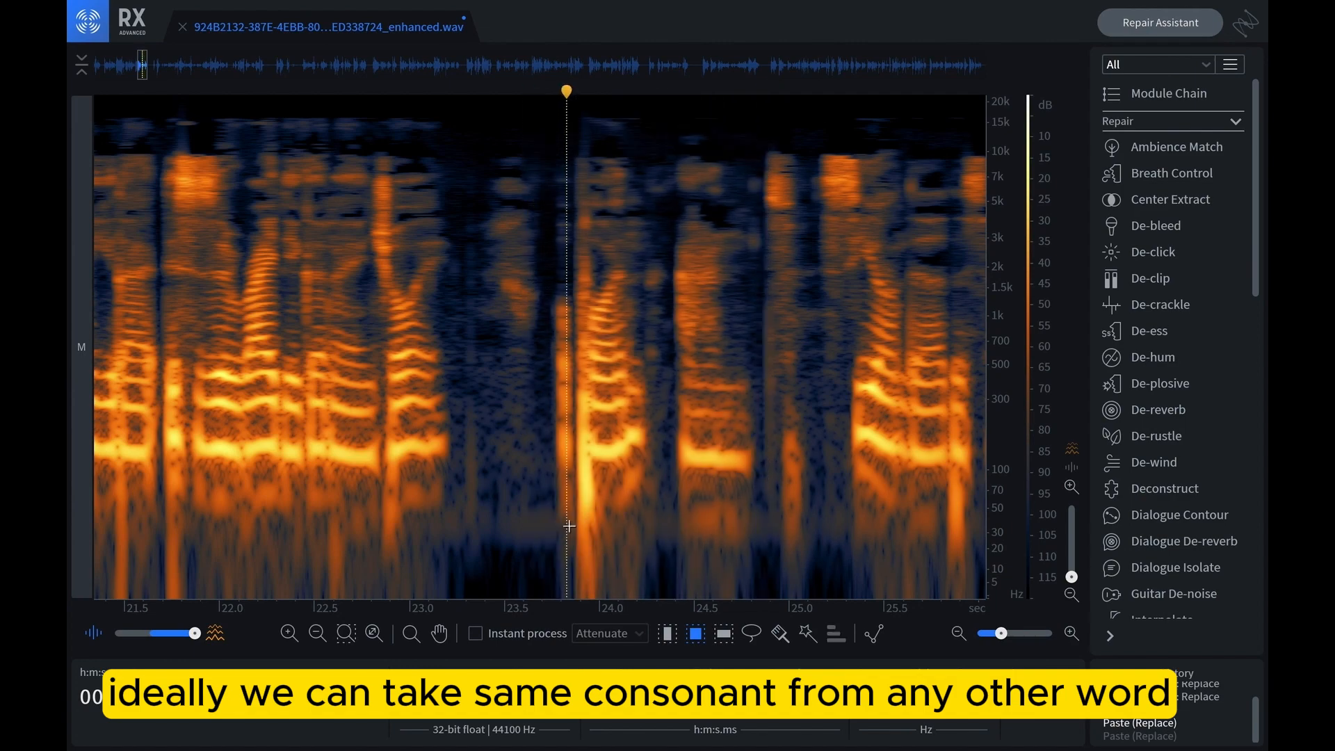
Copy the consonant below about 395 Hz near 25.83 s and paste it over the plosive at about 23.88 s.
scroll(588, 620, "down", 2)
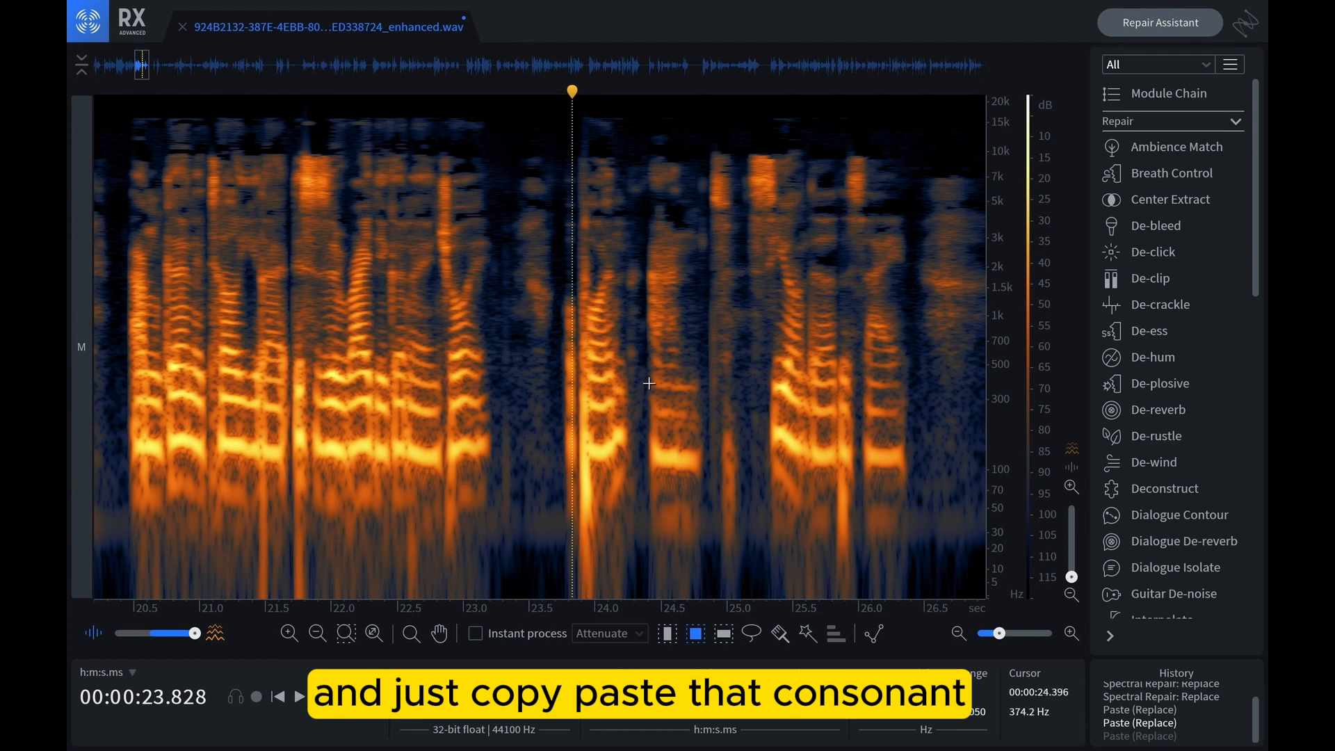
left_click_drag(835, 381, 848, 605)
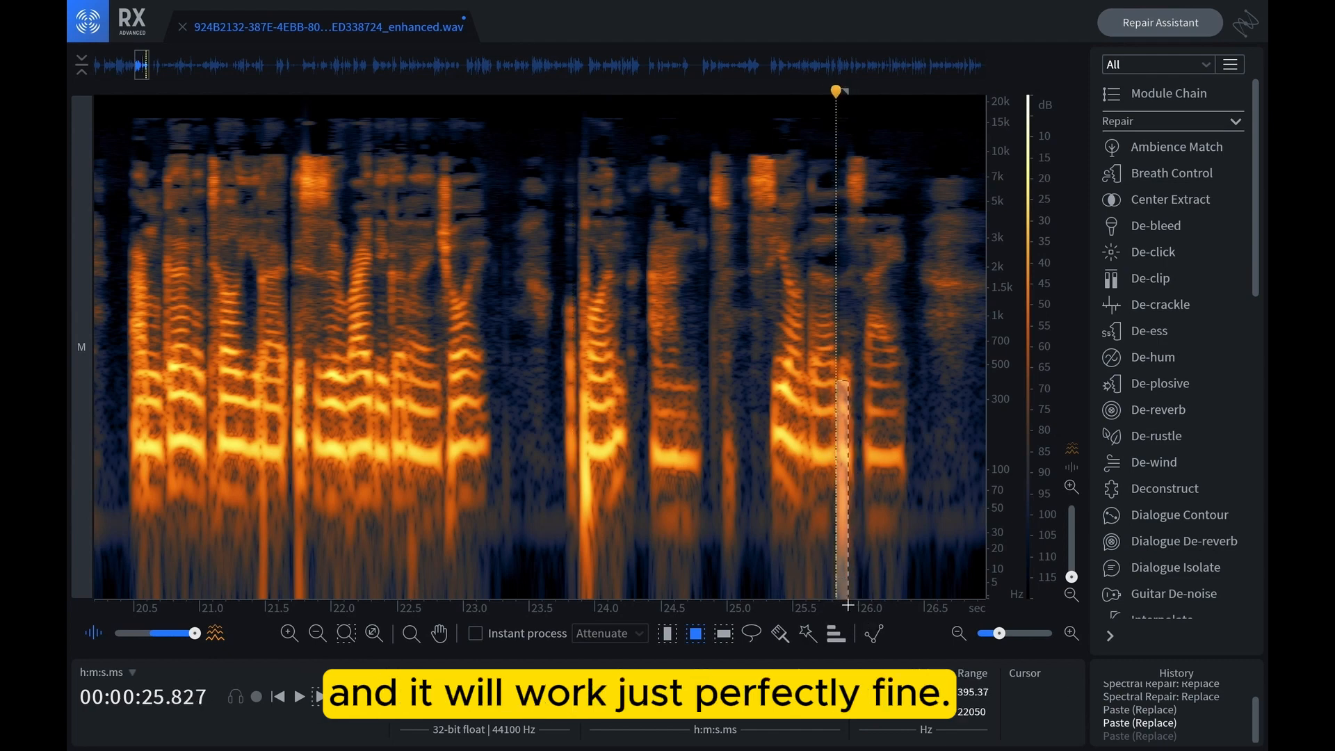
key("ctrl+c")
left_click_drag(581, 386, 591, 597)
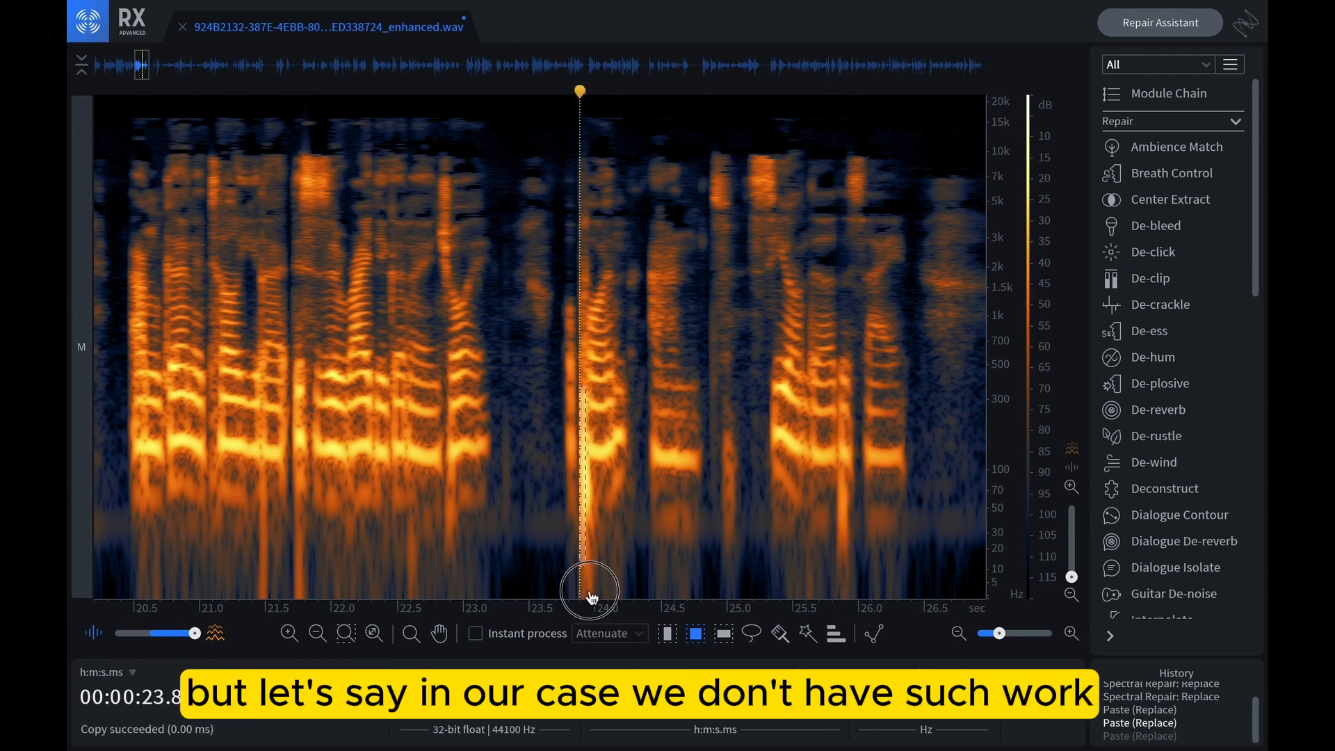
key("ctrl+v")
key("ctrl+v")
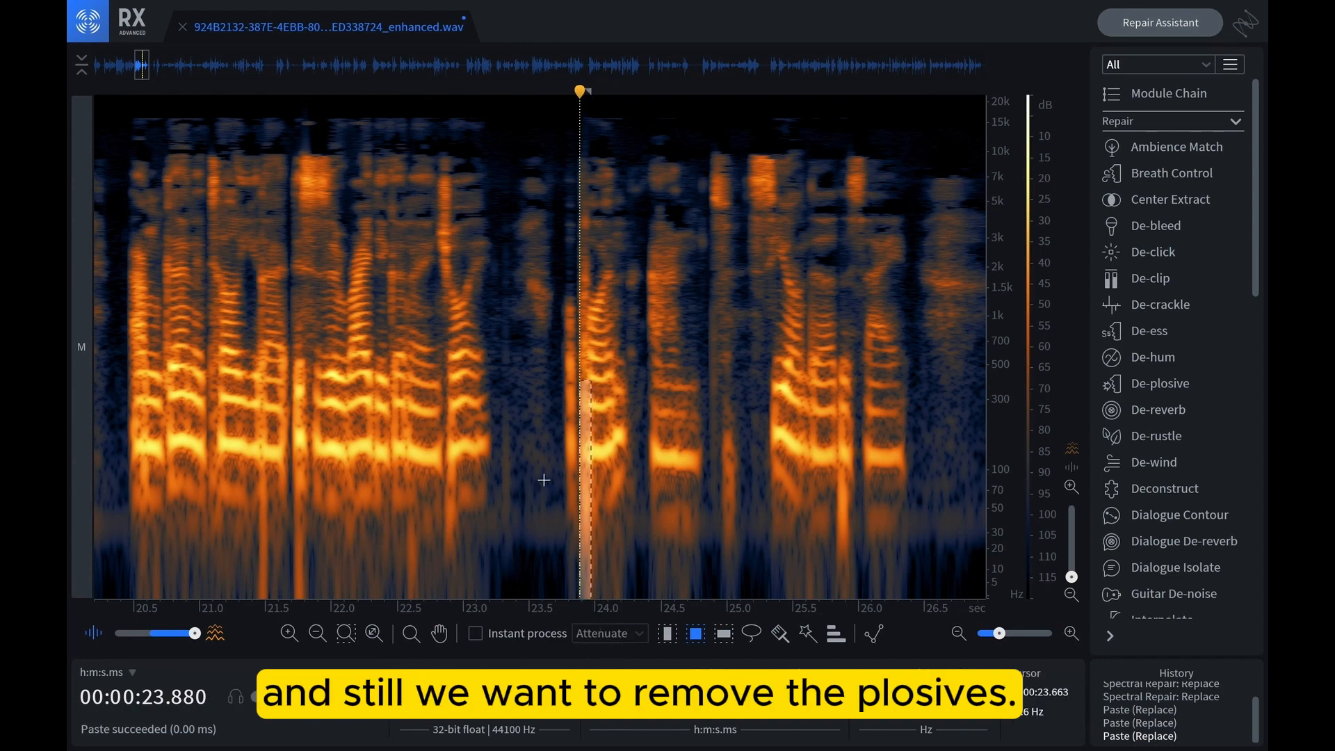
Undo the consonant paste over the plosive, keeping the time-frequency selection tool active.
left_click(543, 480)
scroll(591, 613, "up", 3)
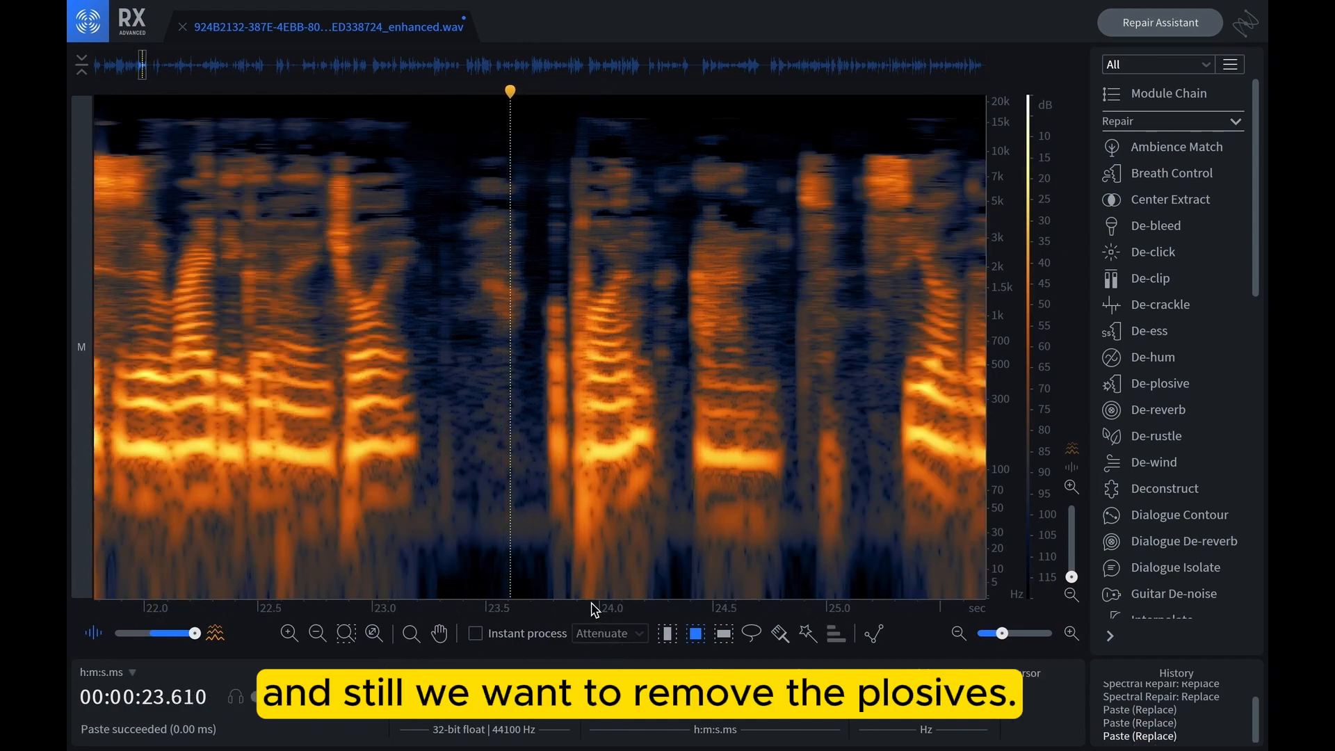
key("ctrl+z")
left_click(698, 638)
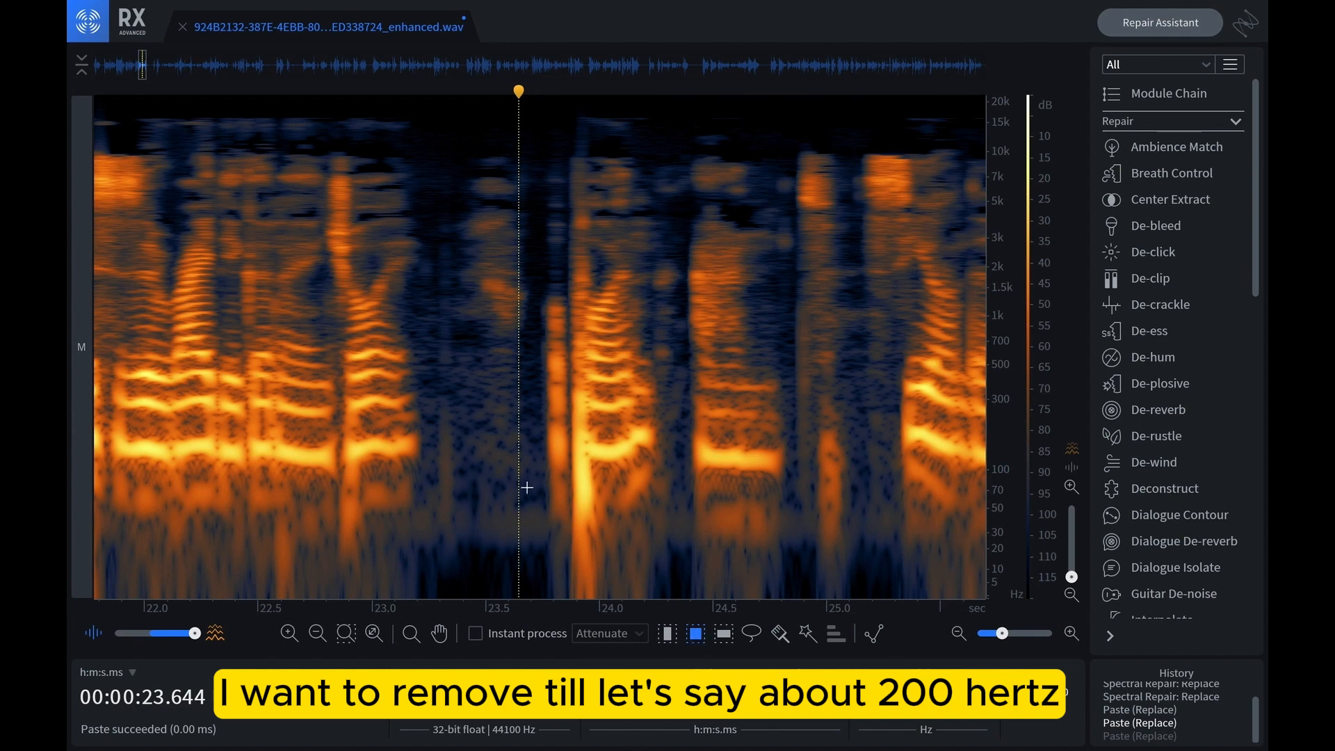
Copy the plosive-free area below about 132 Hz near 23.57 s and paste it over the plosive from 23.884 to 24.000 s.
left_click_drag(501, 453, 530, 598)
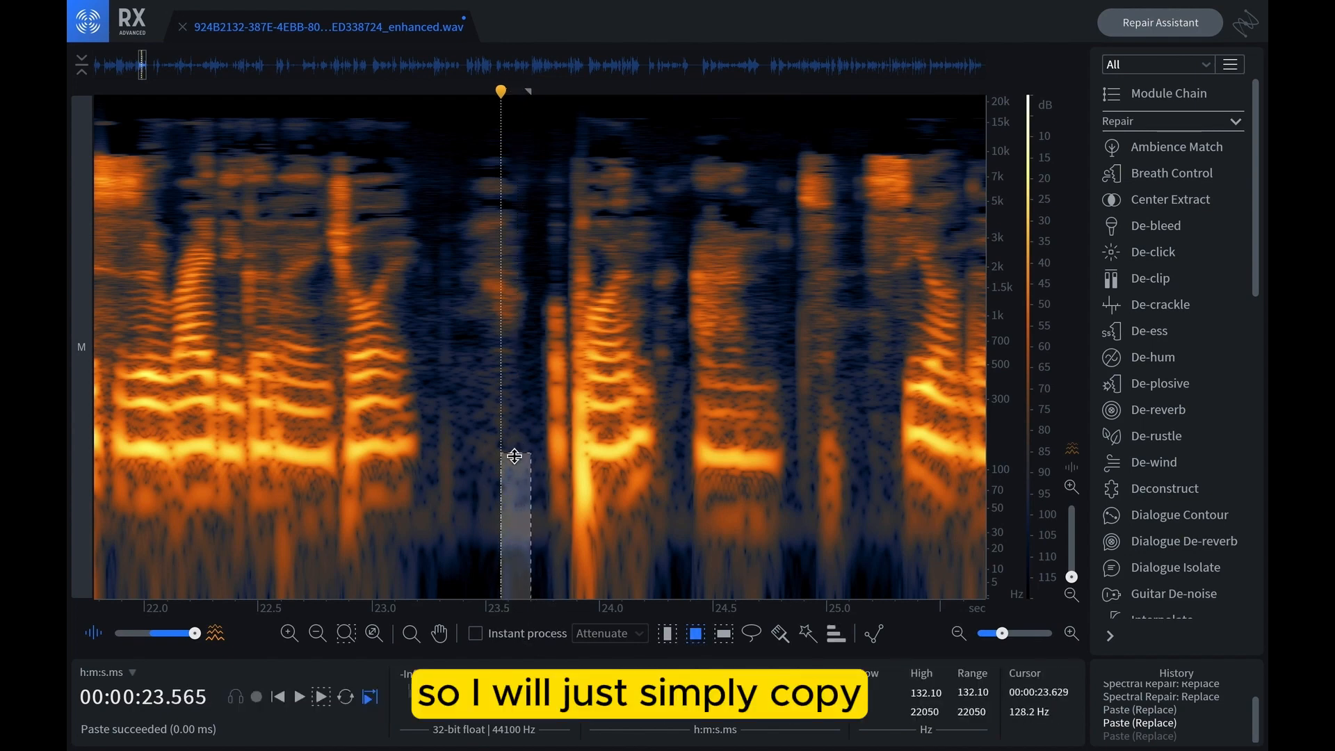
key("ctrl+c")
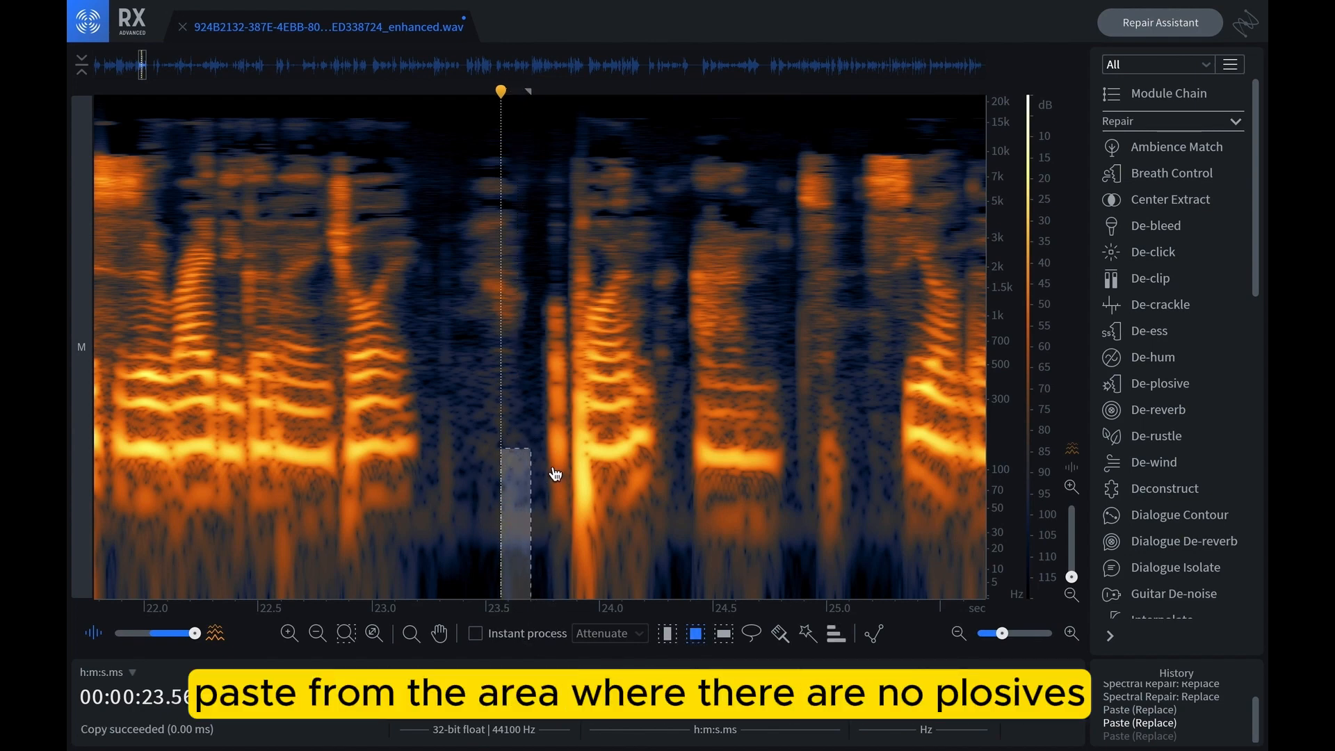
left_click(573, 453)
key("ctrl+v")
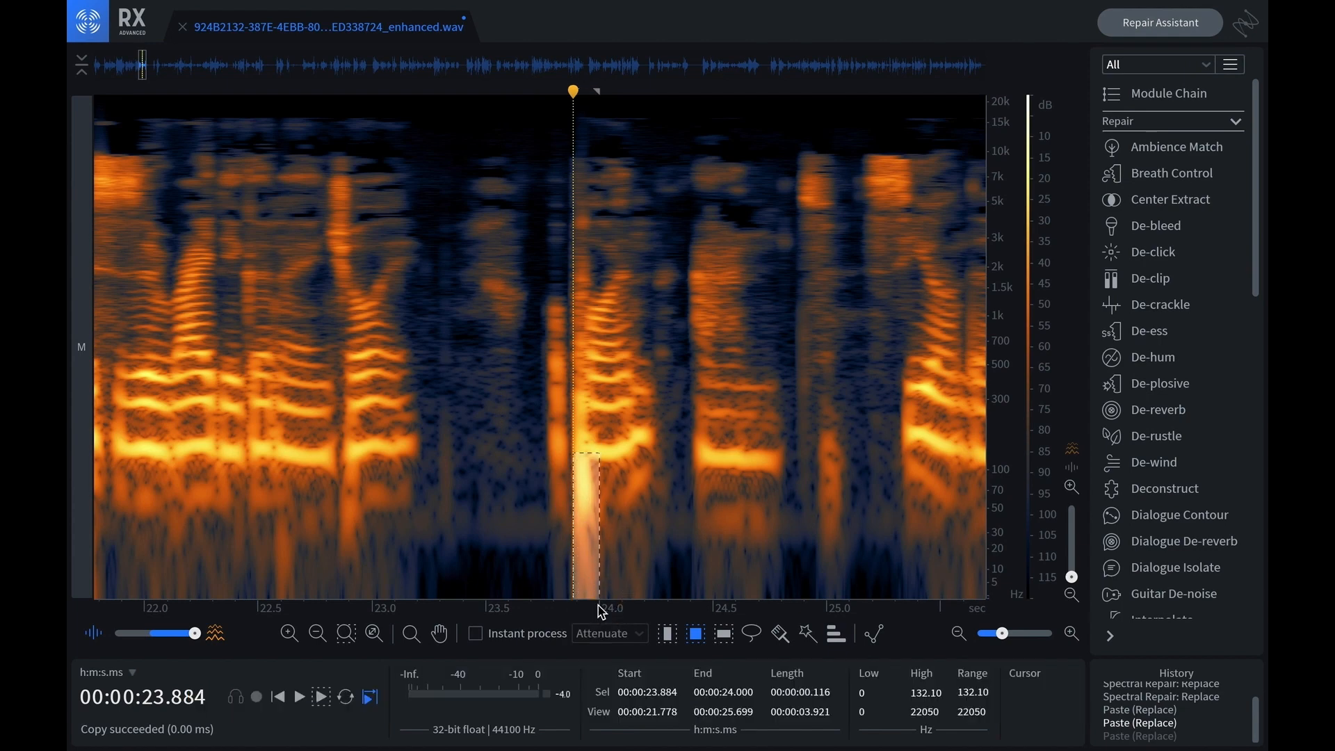
Play the repaired word repeatedly from about 23.73 s.
left_click(536, 489)
key("space")
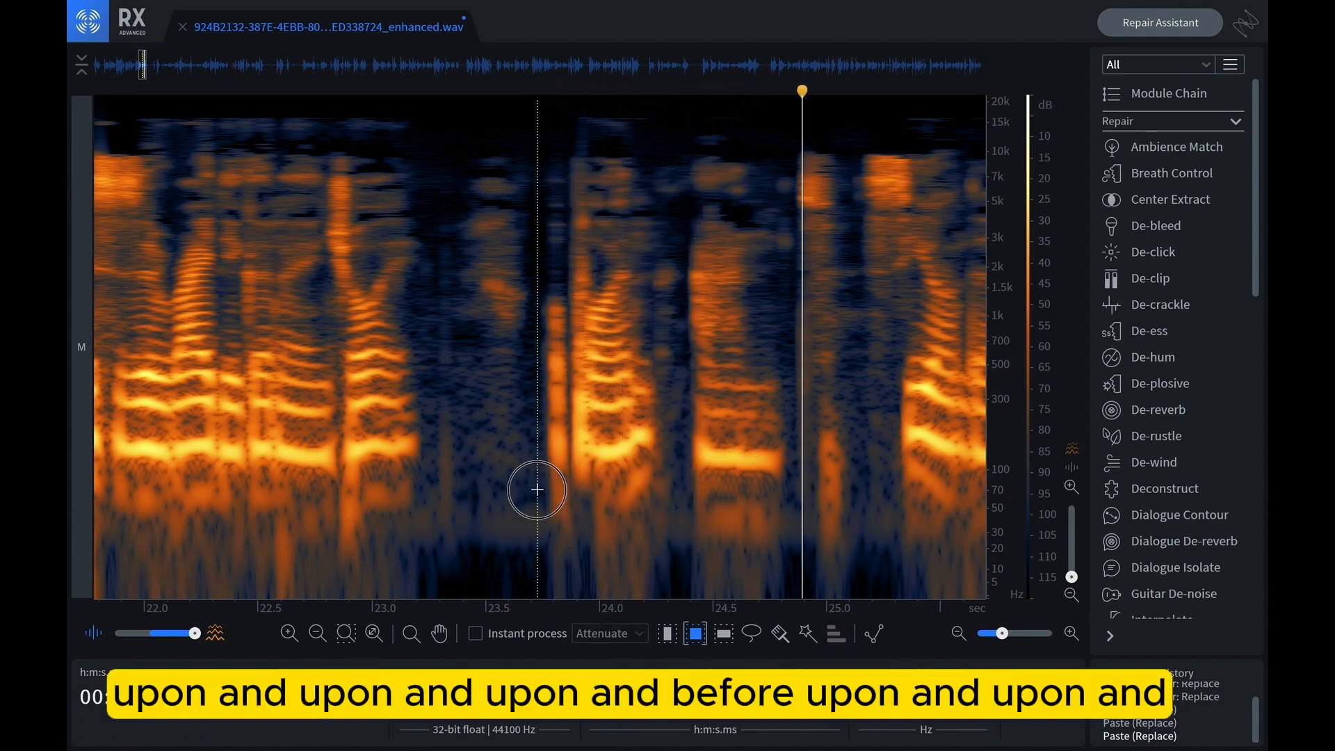
left_click(537, 489)
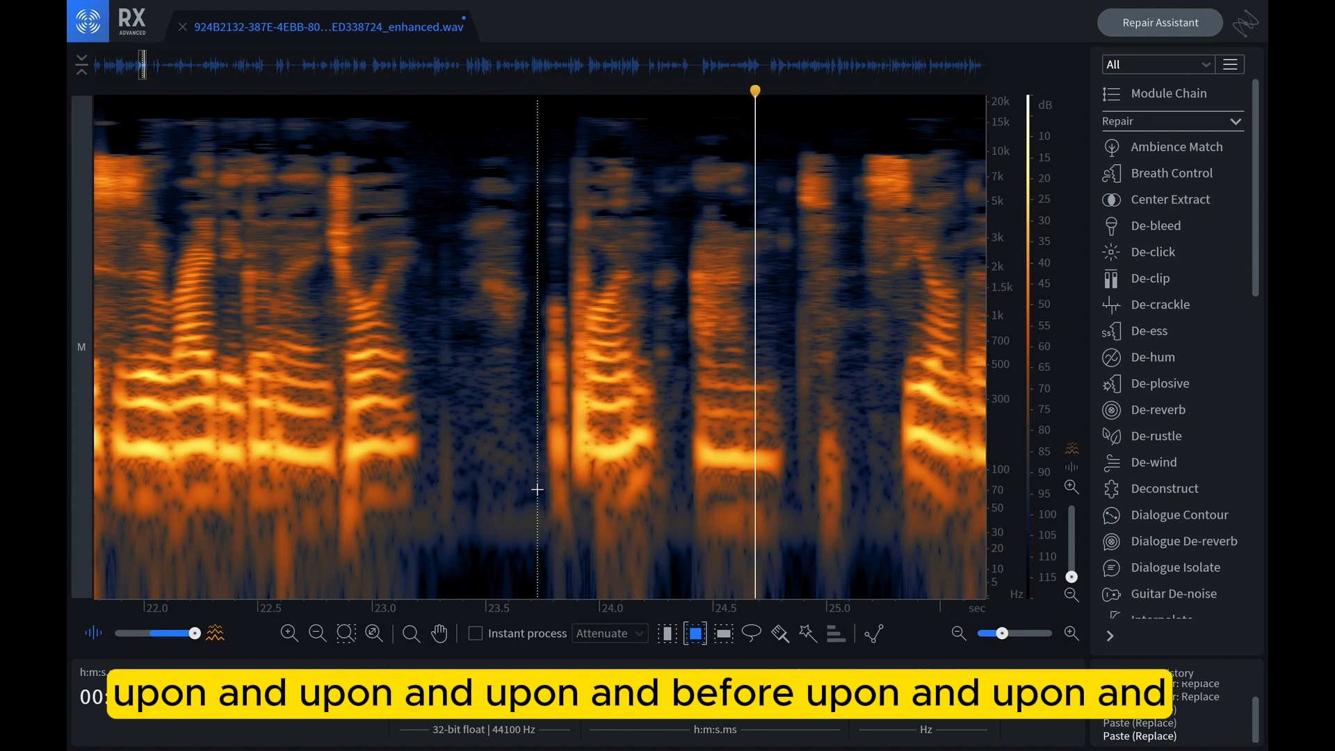
left_click(537, 490)
Undo the low-frequency paste and play the original plosive from about 23.73 s for comparison.
key("ctrl+z")
left_click(537, 489)
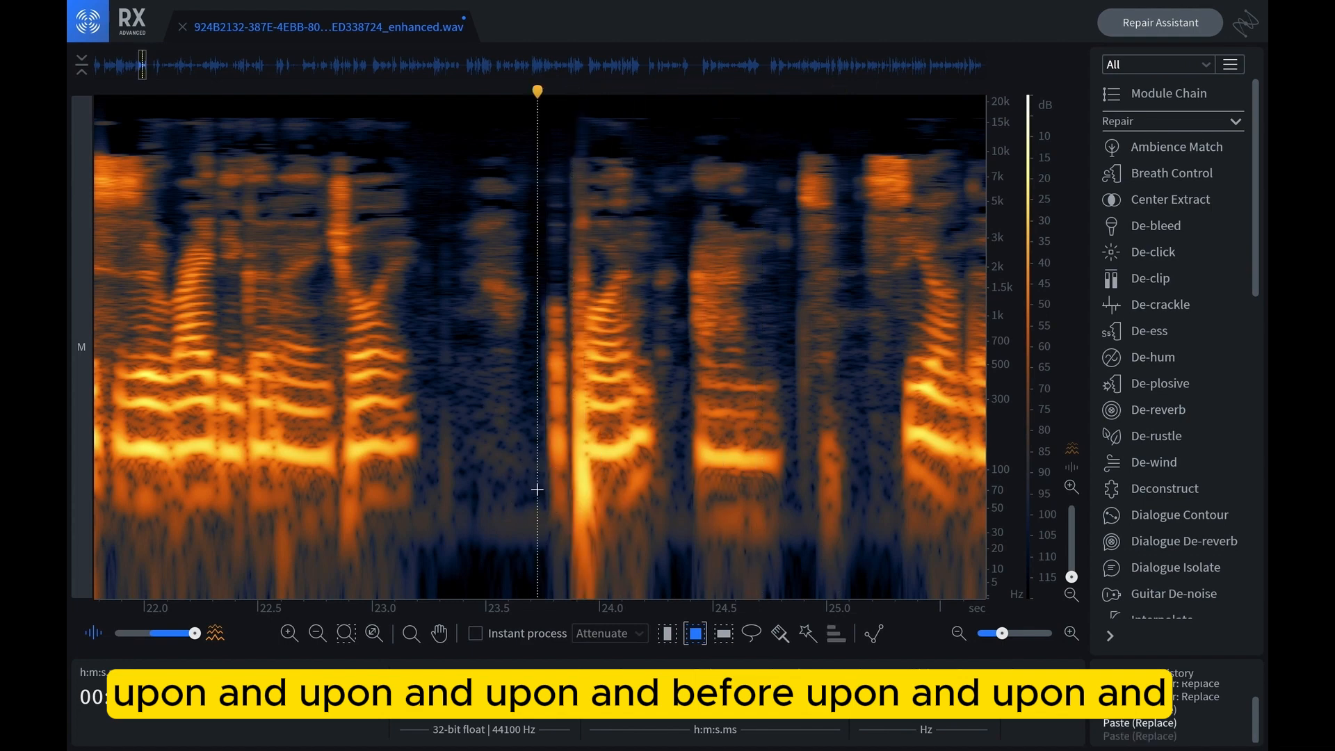
key("space")
left_click(537, 490)
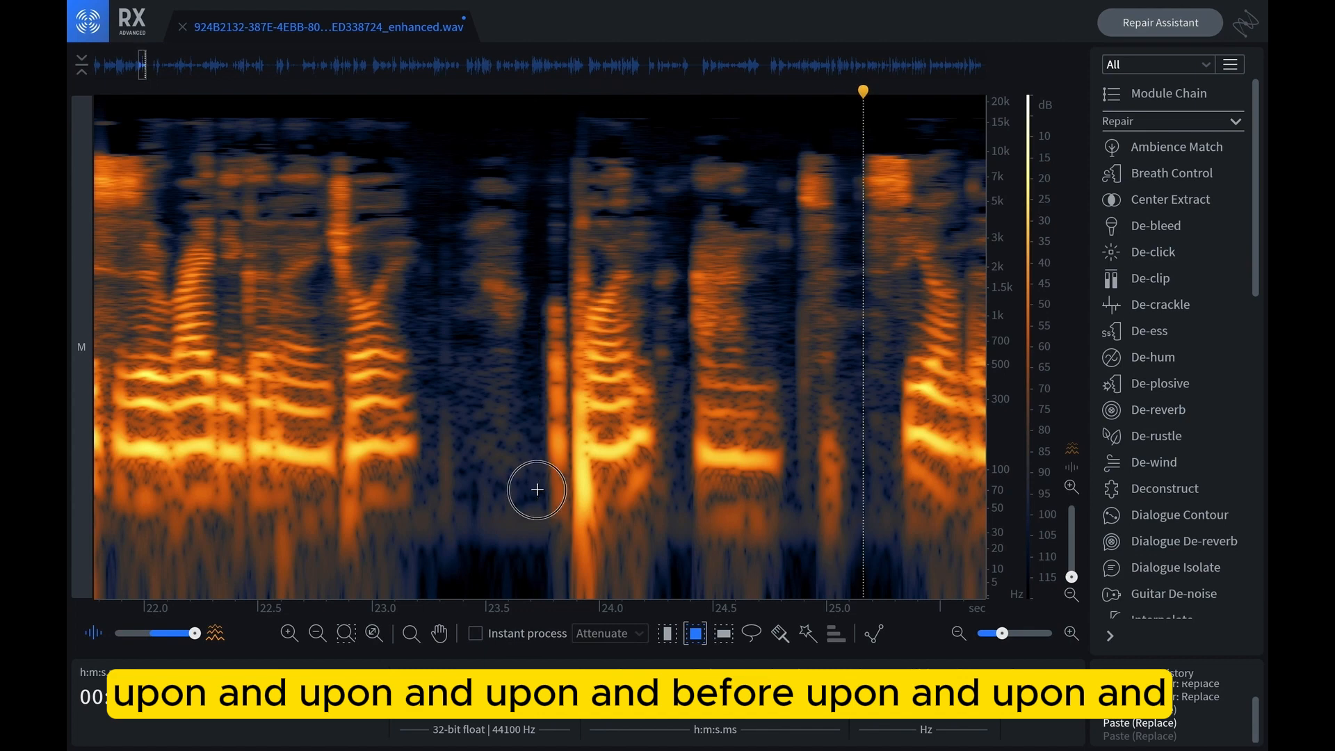
key("space")
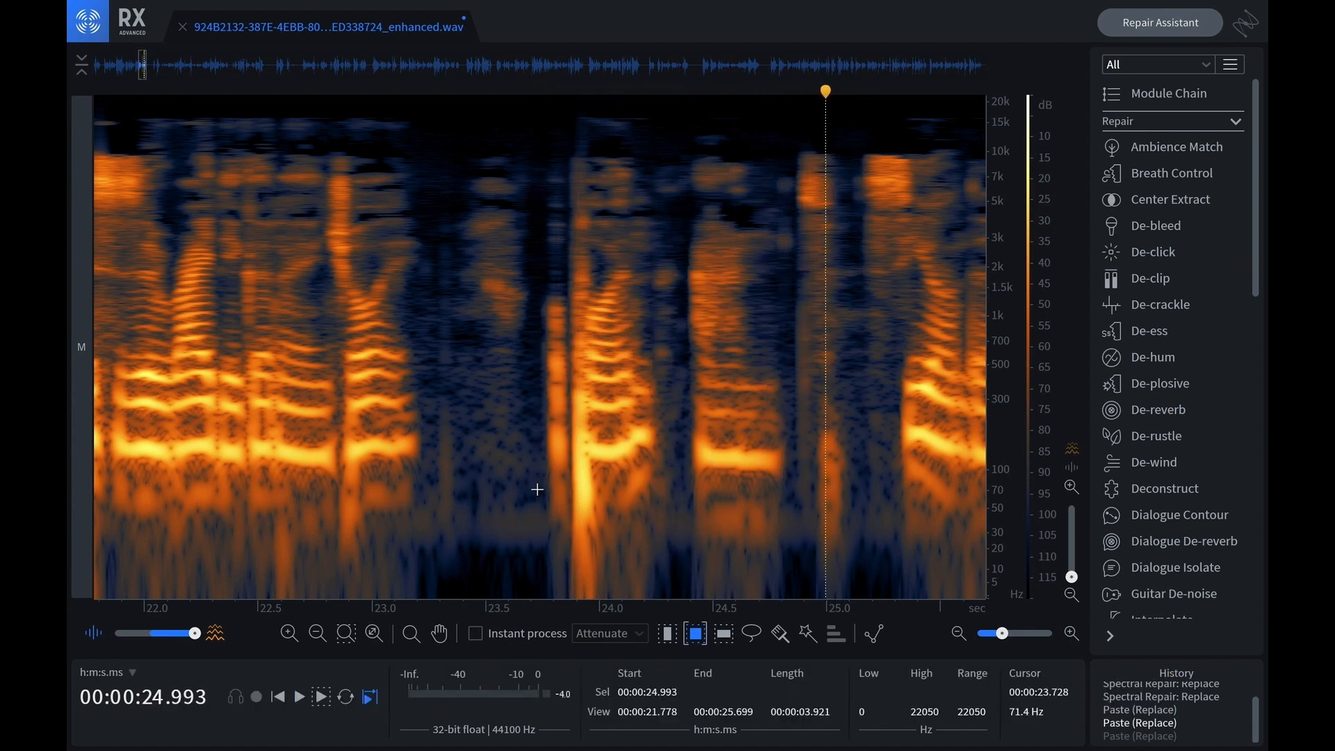
Redo the low-frequency paste and replay the repaired word from about 23.73 s.
left_click(537, 490)
key("space")
left_click(536, 489)
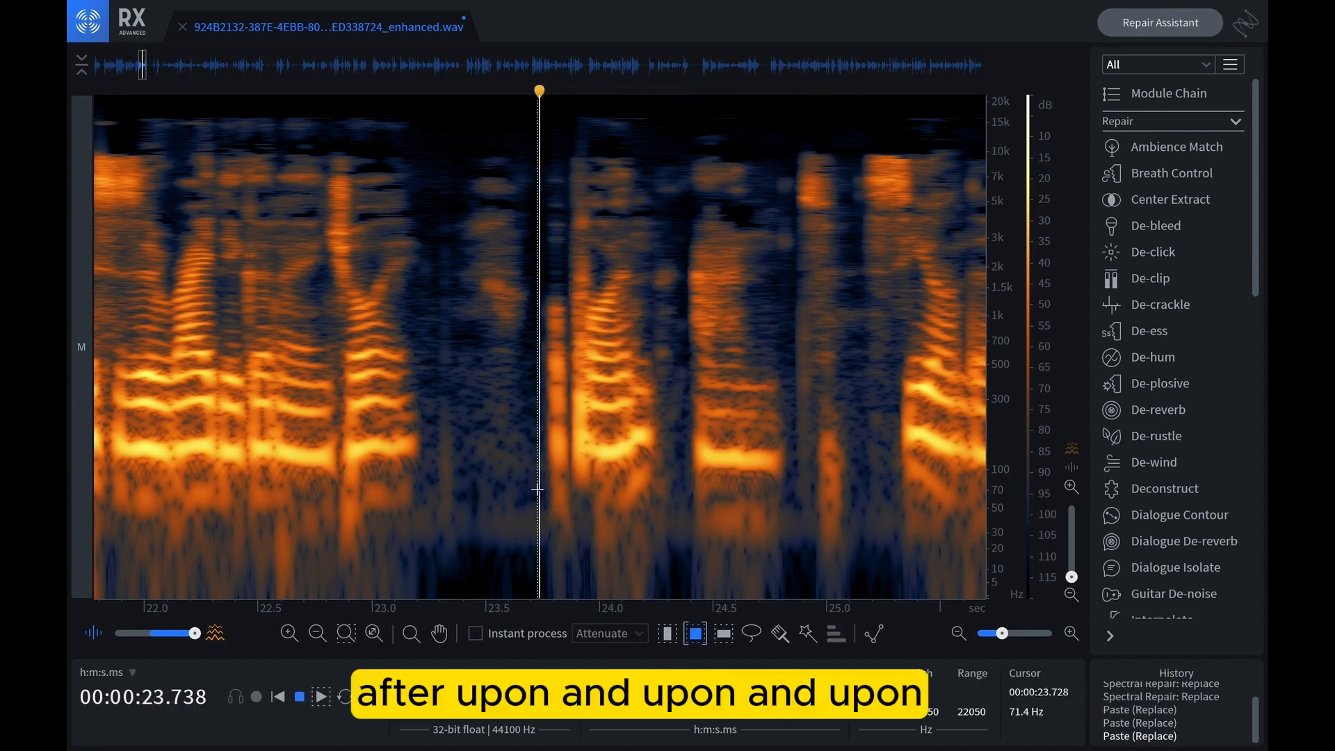
left_click(536, 489)
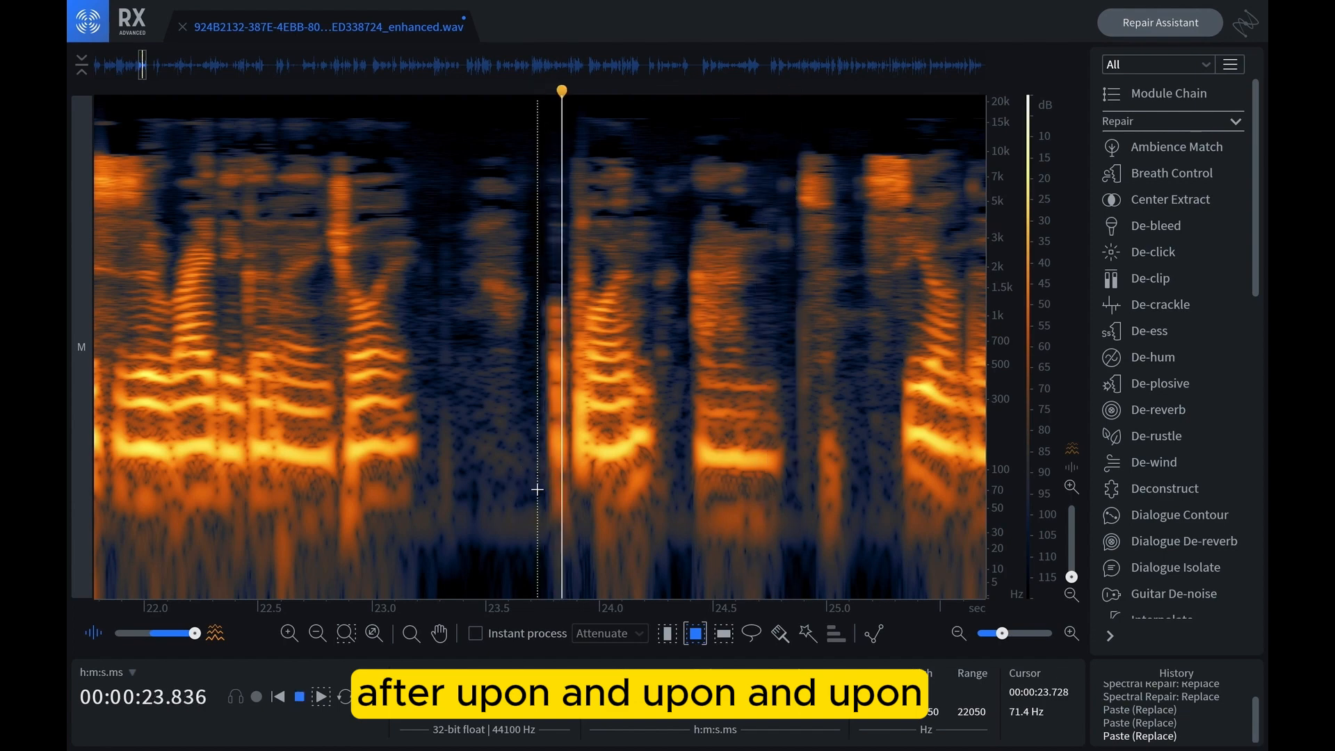
left_click(537, 490)
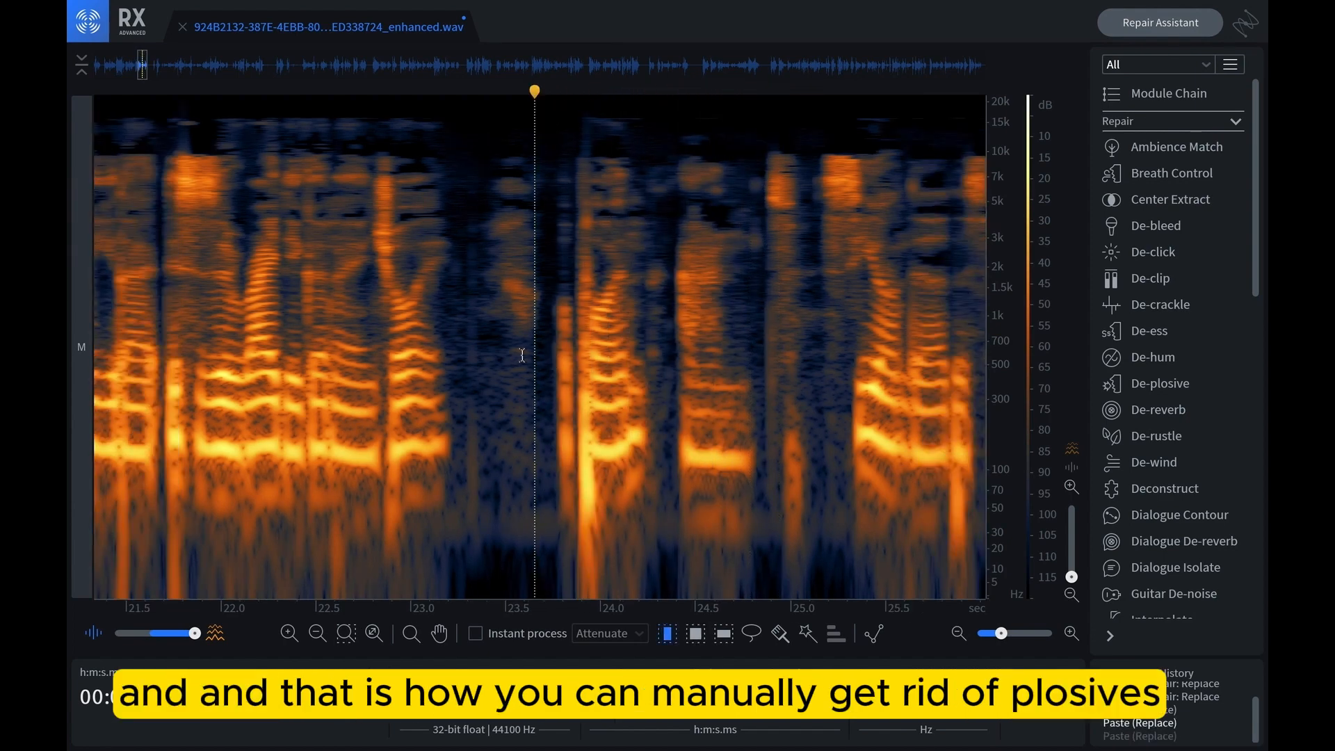
left_click(523, 355)
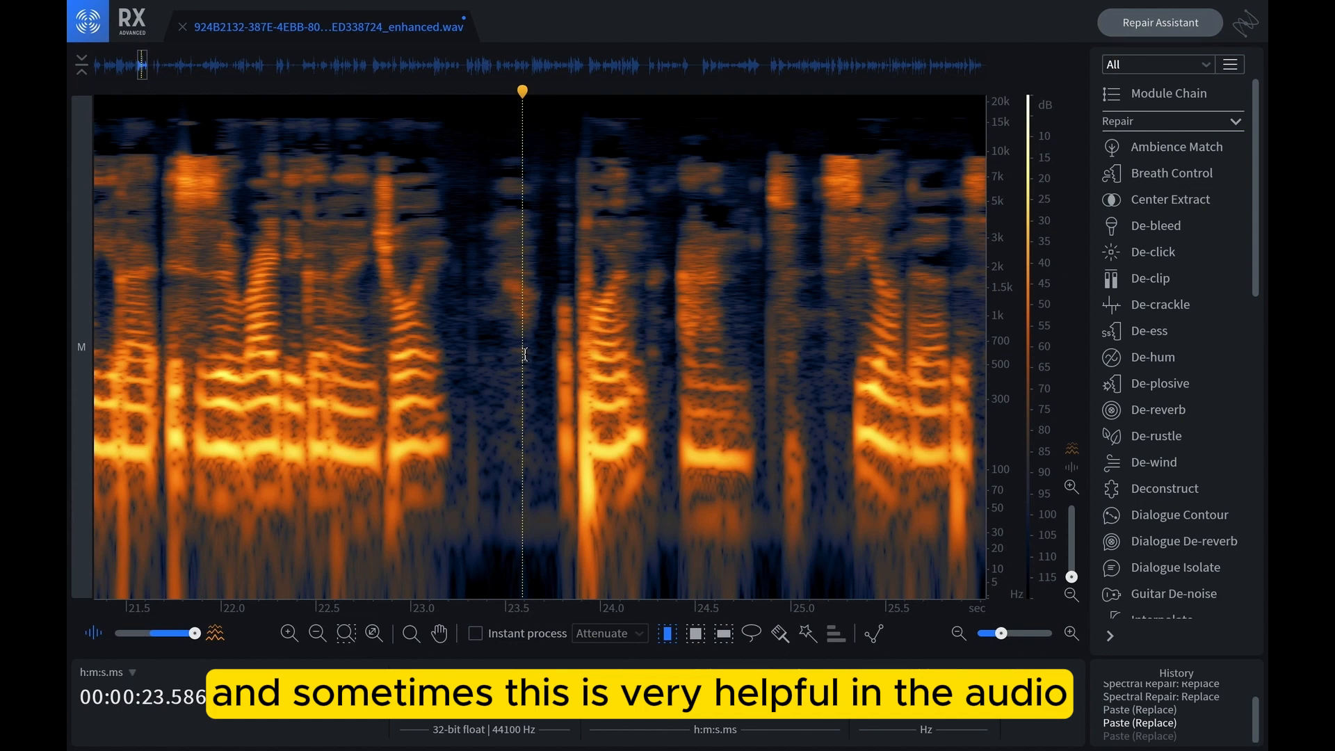
left_click(533, 577)
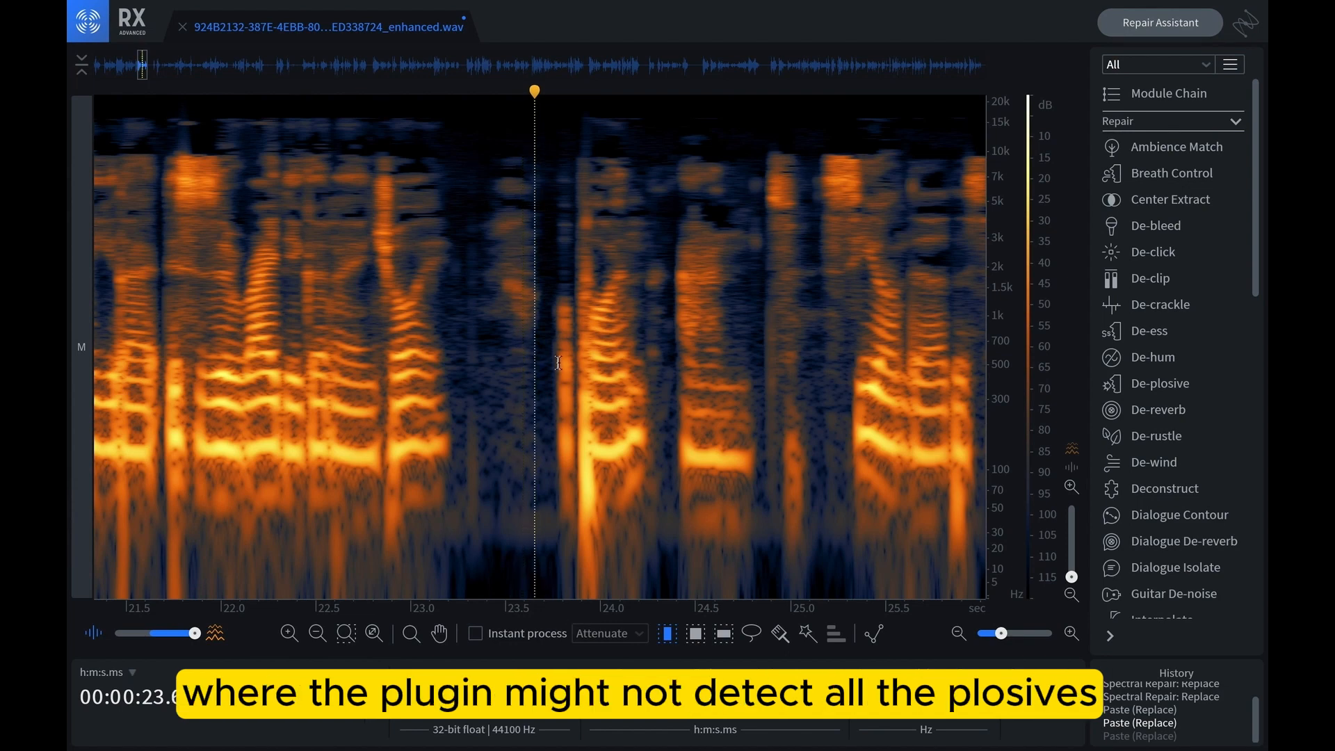
left_click(522, 354)
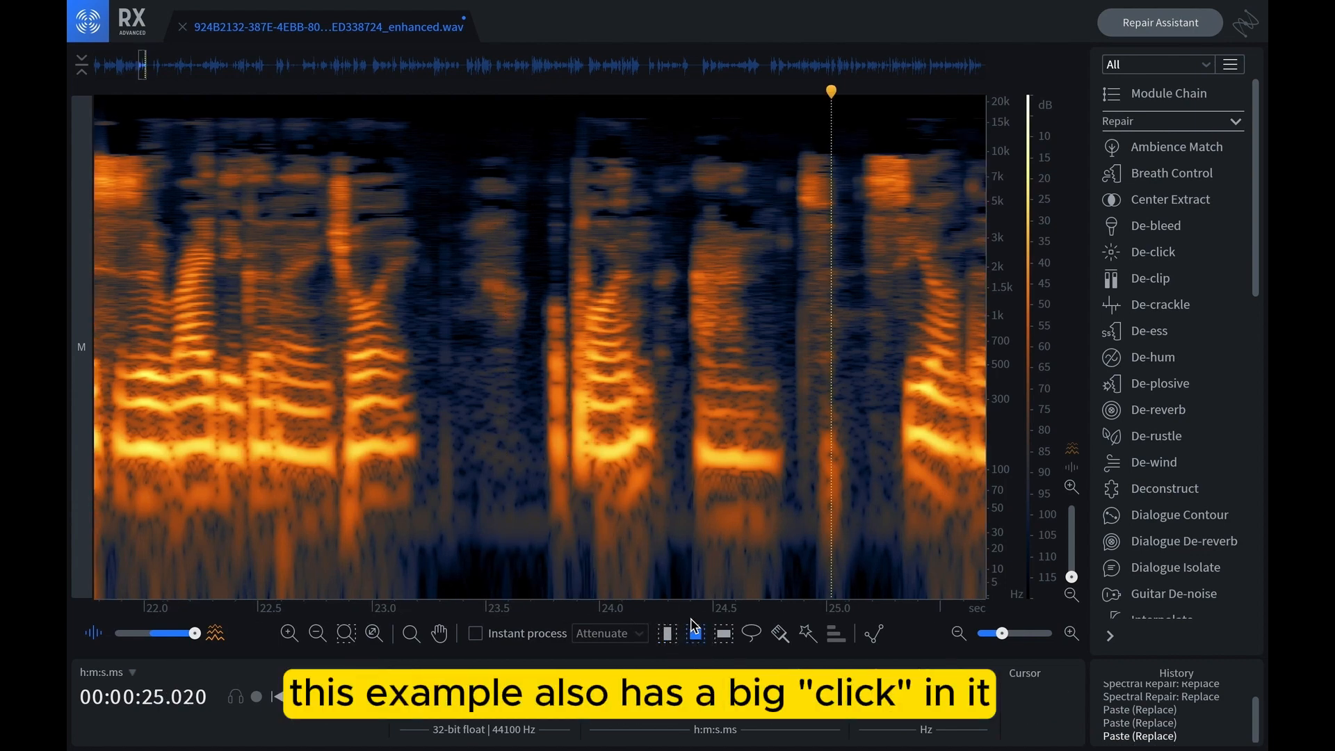
Switch to time selection and examine the click at the start of the repaired word near 23.9 s.
left_click(667, 635)
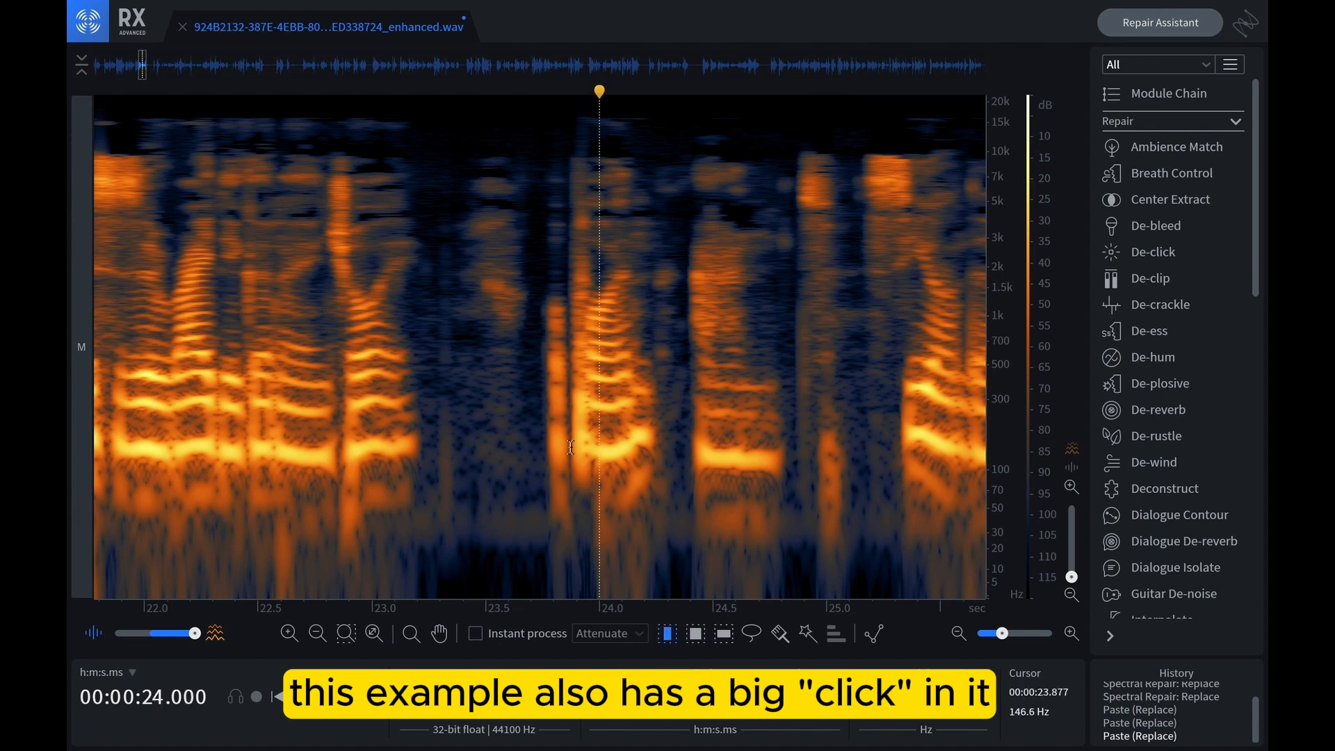
left_click_drag(570, 447, 599, 461)
scroll(591, 612, "up", 3)
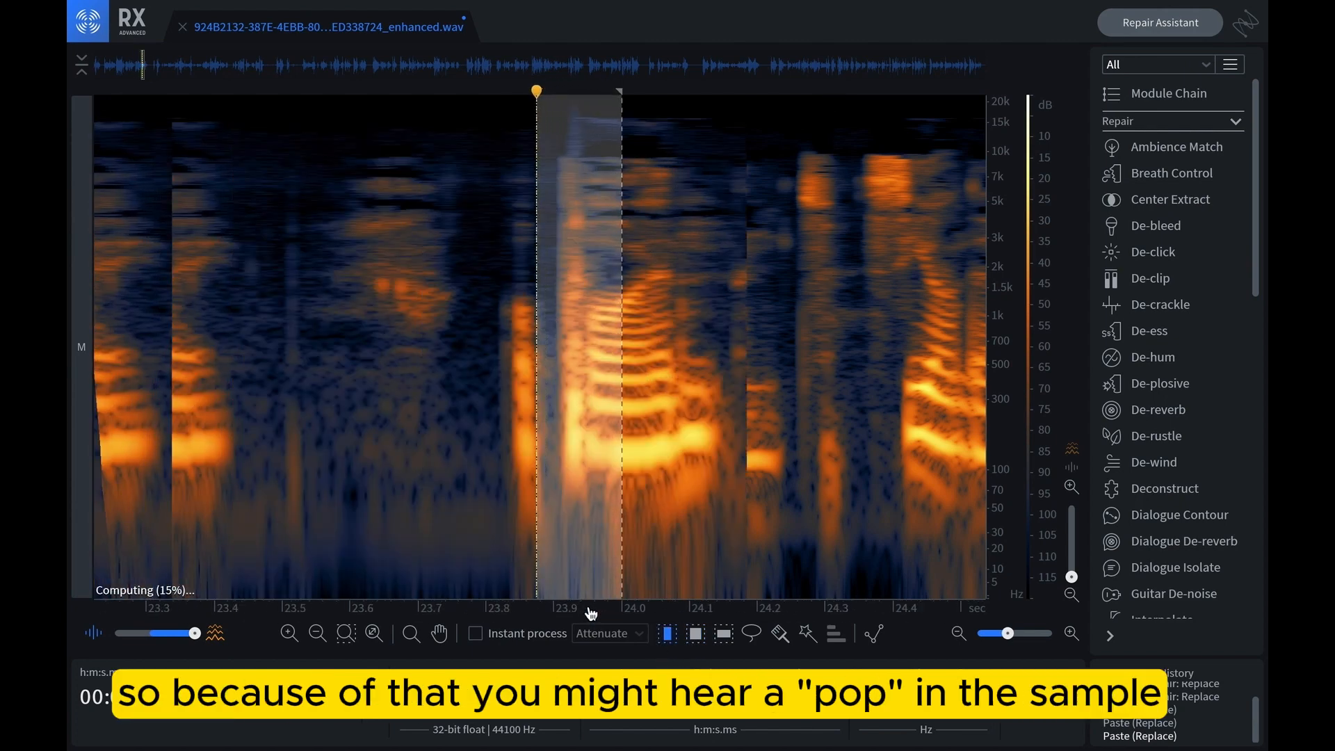
scroll(590, 614, "up", 2)
left_click(443, 433)
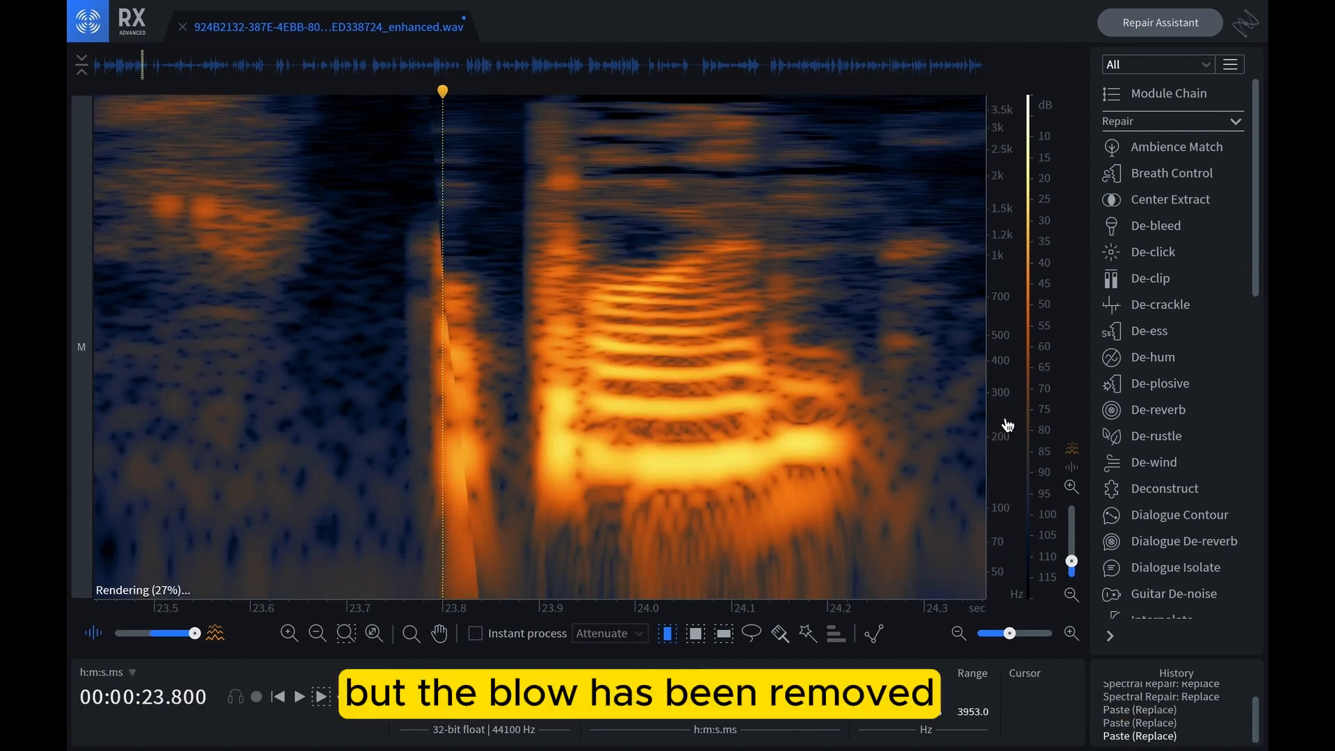
scroll(590, 620, "down", 3)
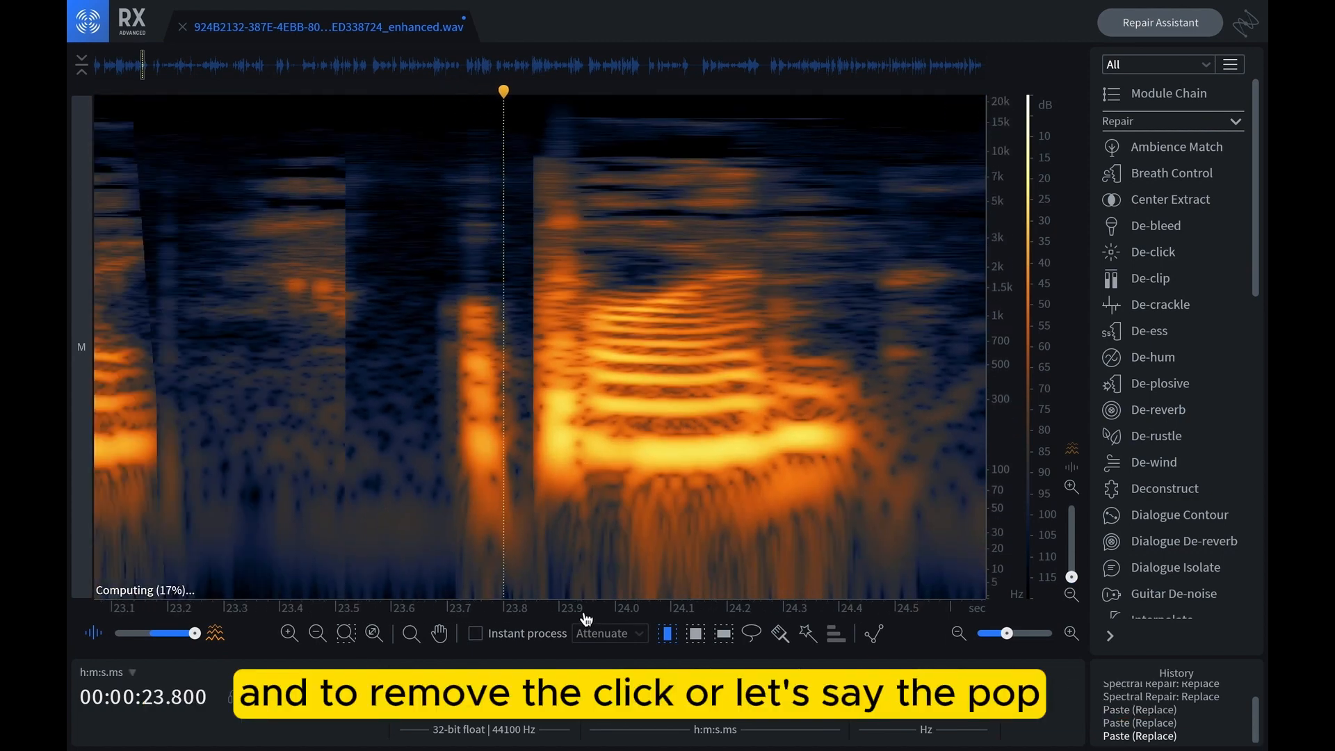
left_click_drag(554, 386, 583, 391)
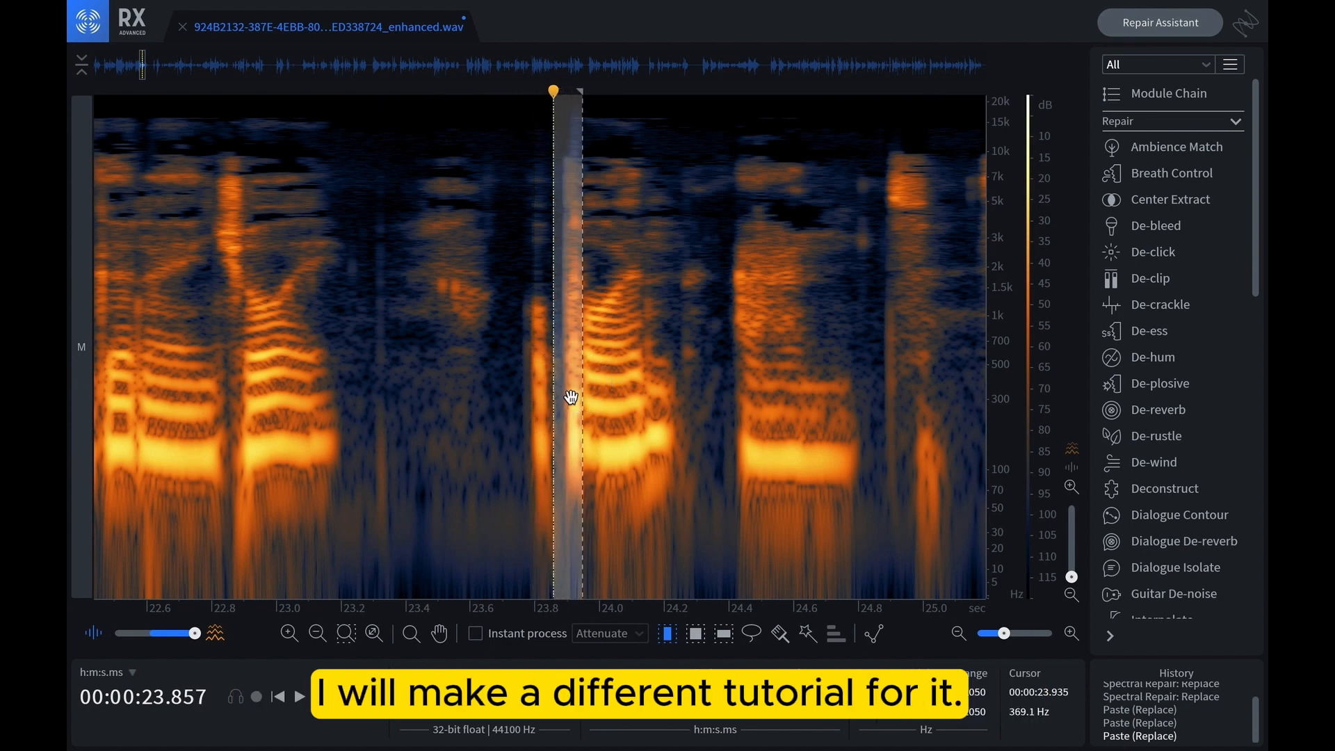
left_click(535, 421)
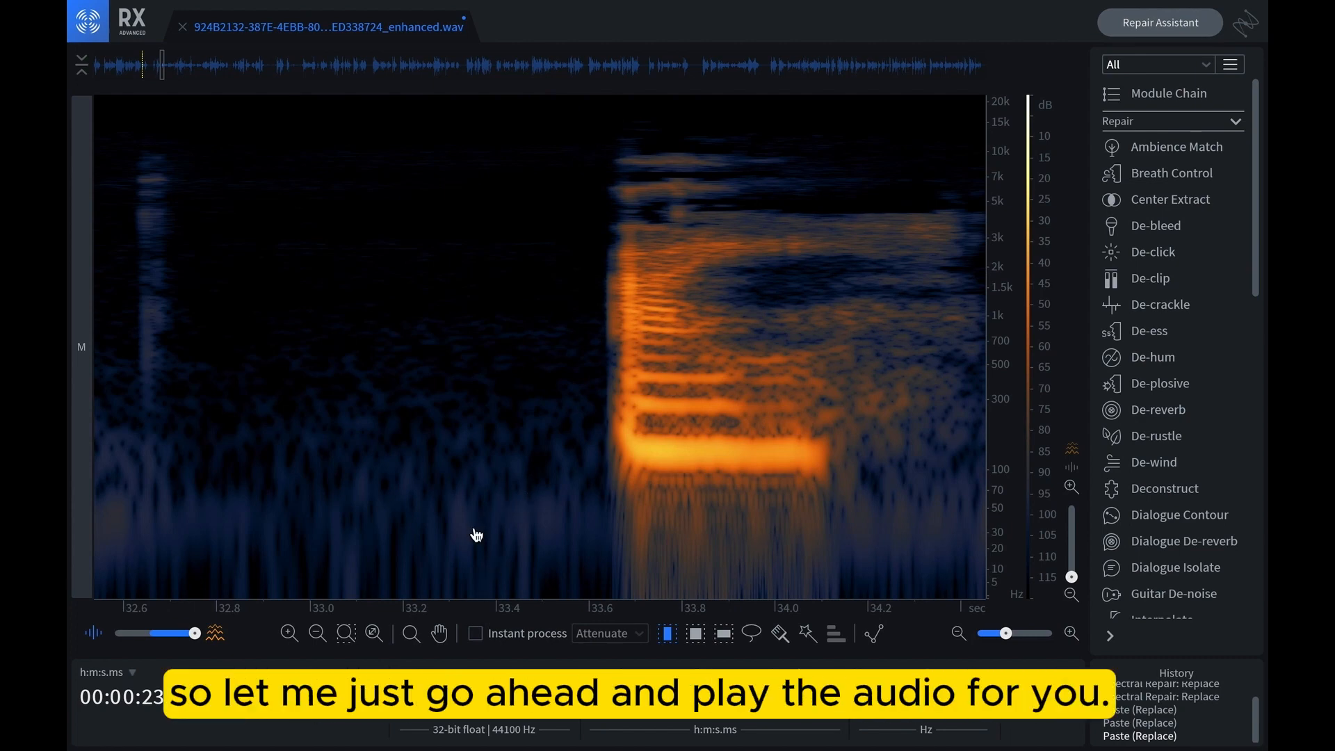
Play the passage after the pause near 33.4 s and replay its phrase from about 34.4 s to check for plosives.
left_click(498, 549)
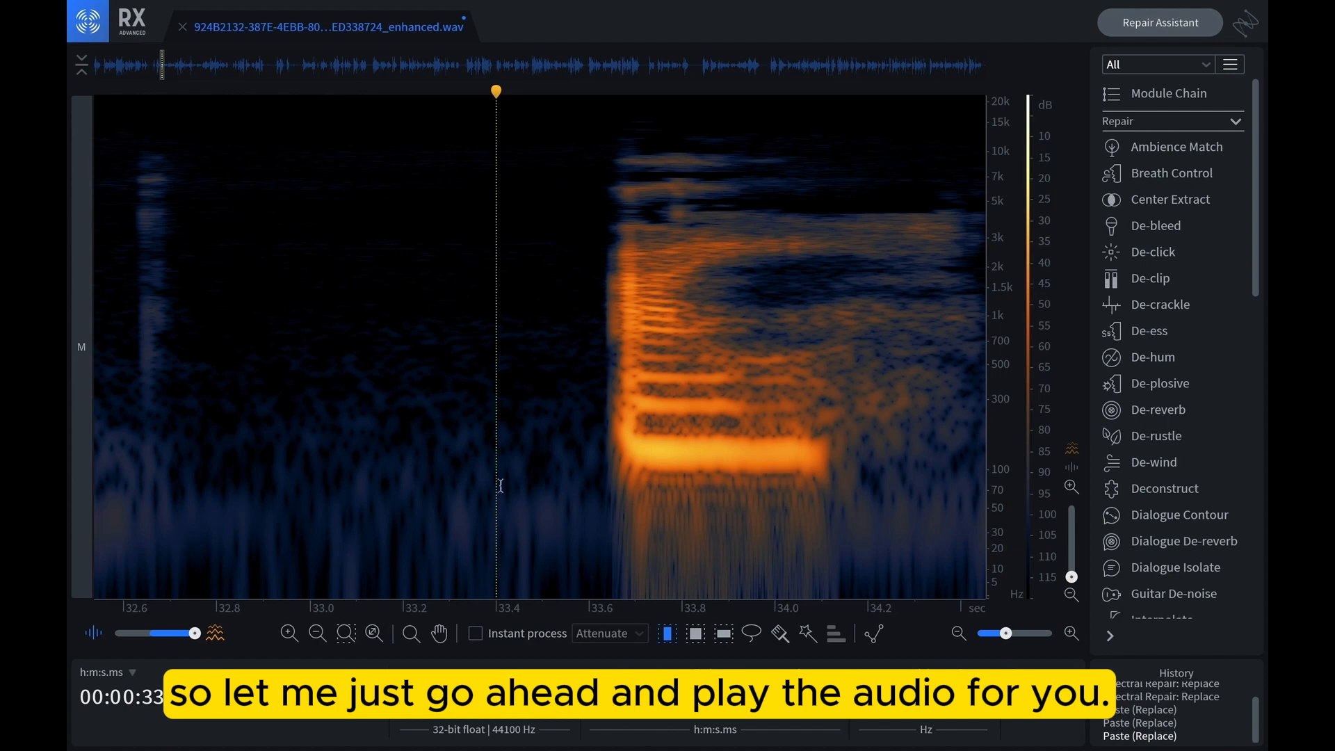
scroll(500, 485, "down", 4)
key("space")
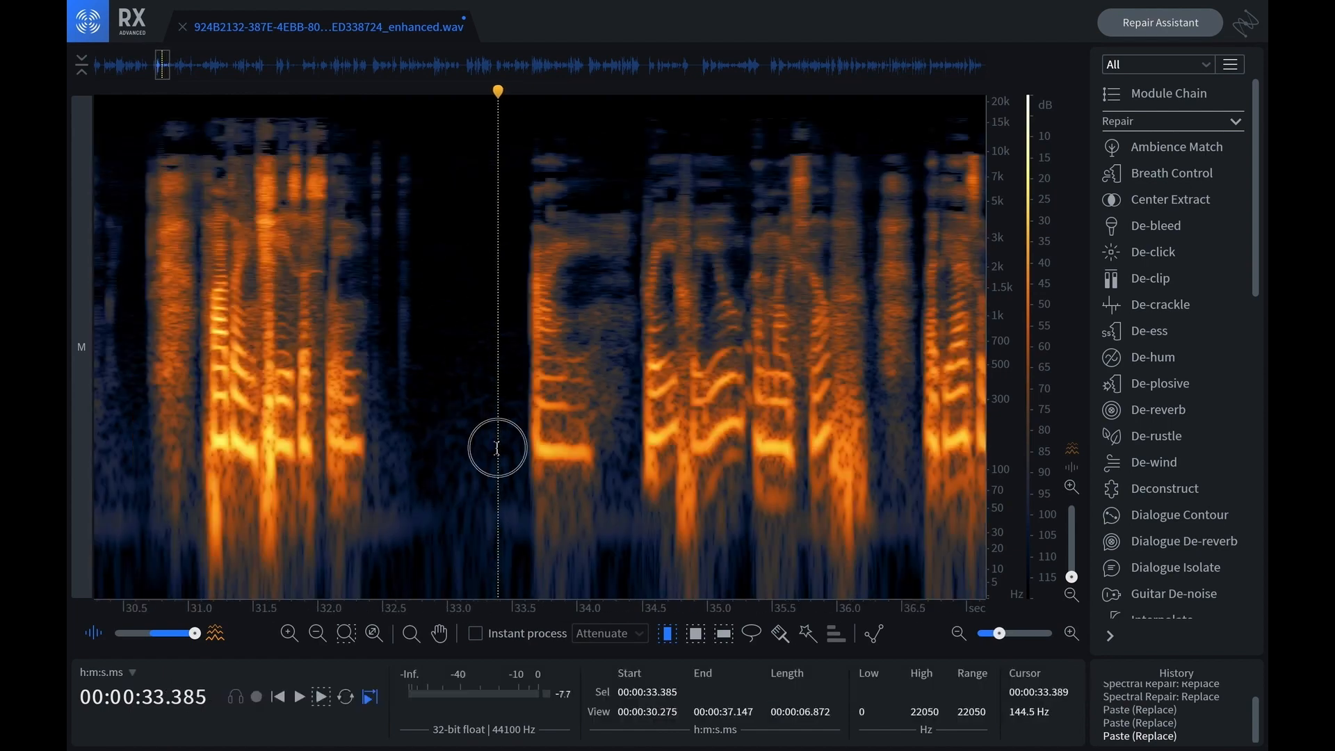
left_click(634, 487)
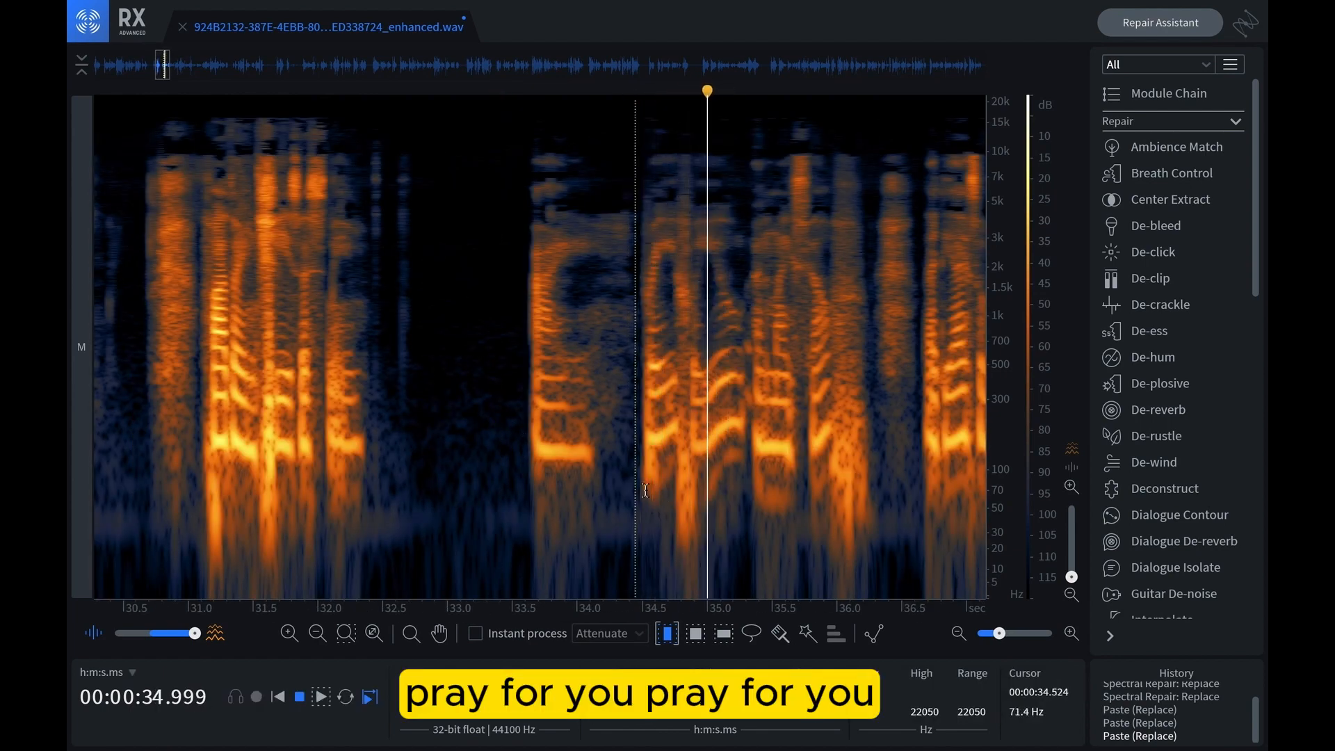
left_click(632, 491)
left_click(631, 496)
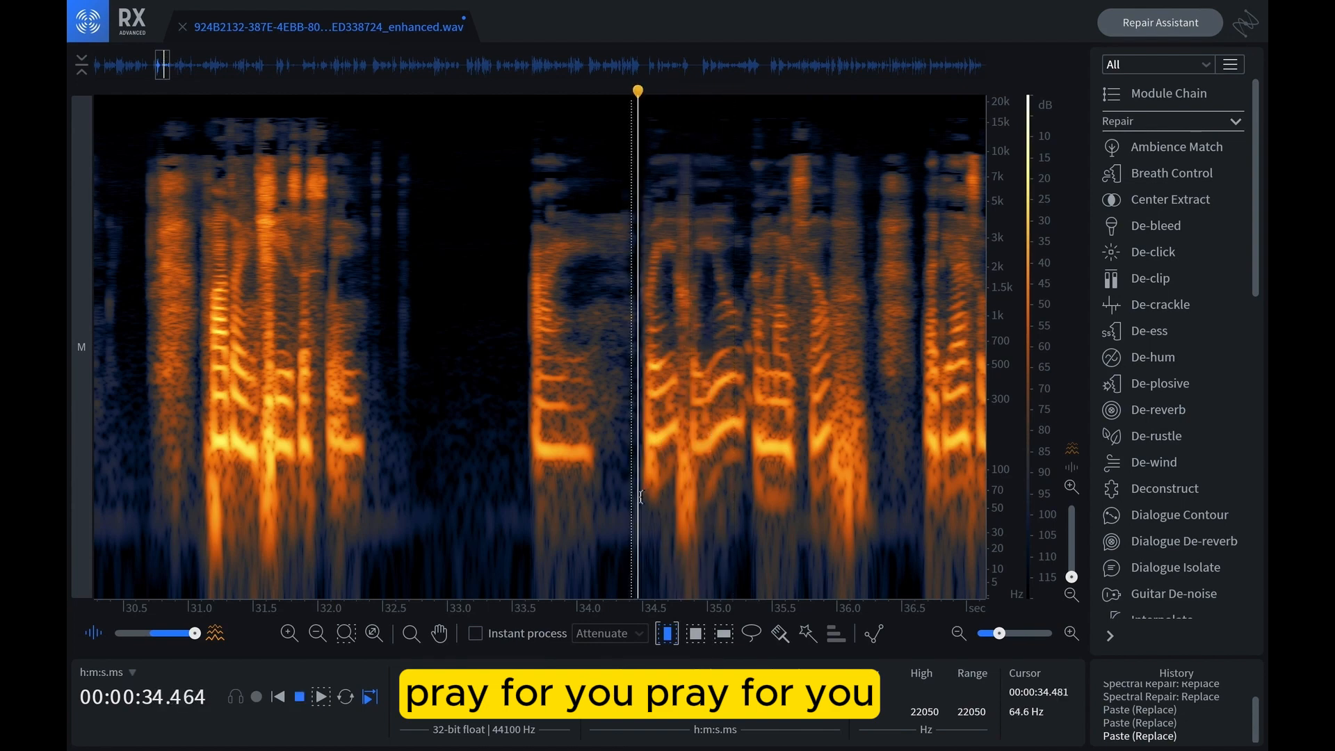
Play the phrase after the pause and mark the plosive at its start, between about 34.46 and 34.66 s.
key("space")
left_click(623, 481)
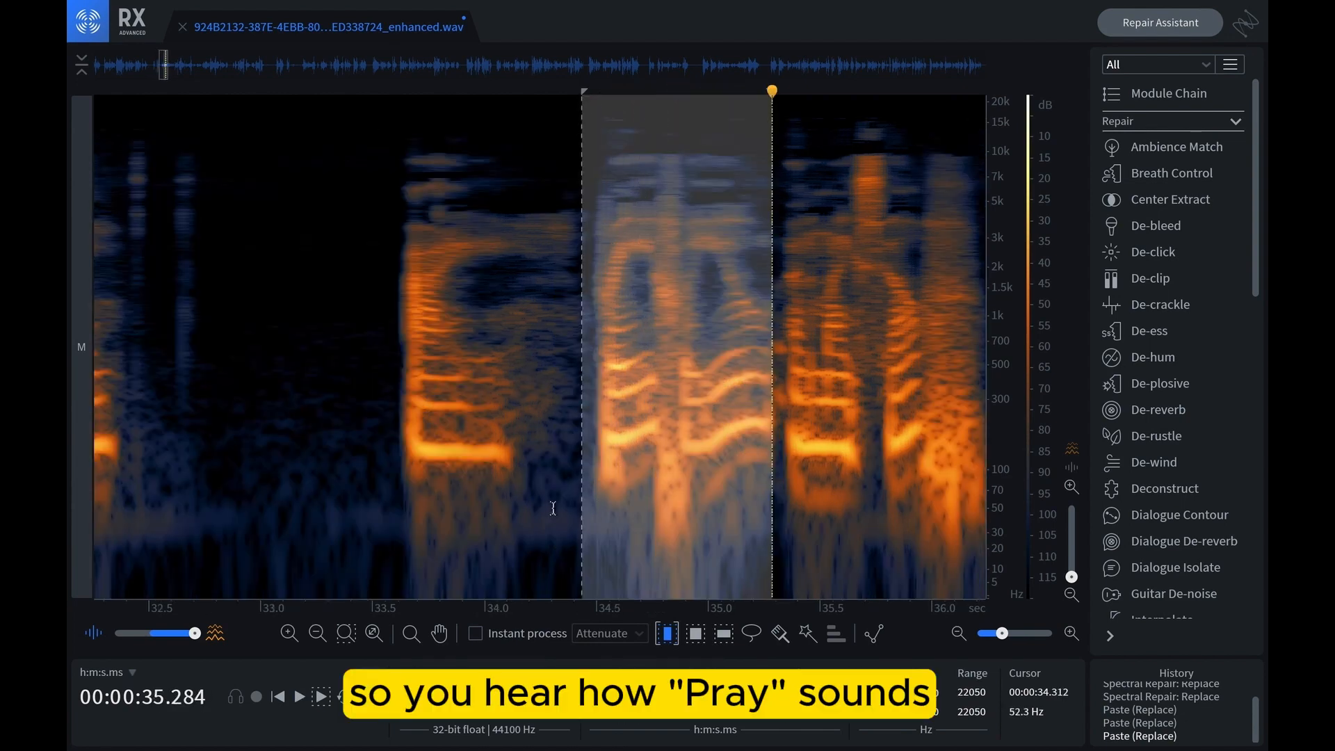
left_click(555, 506)
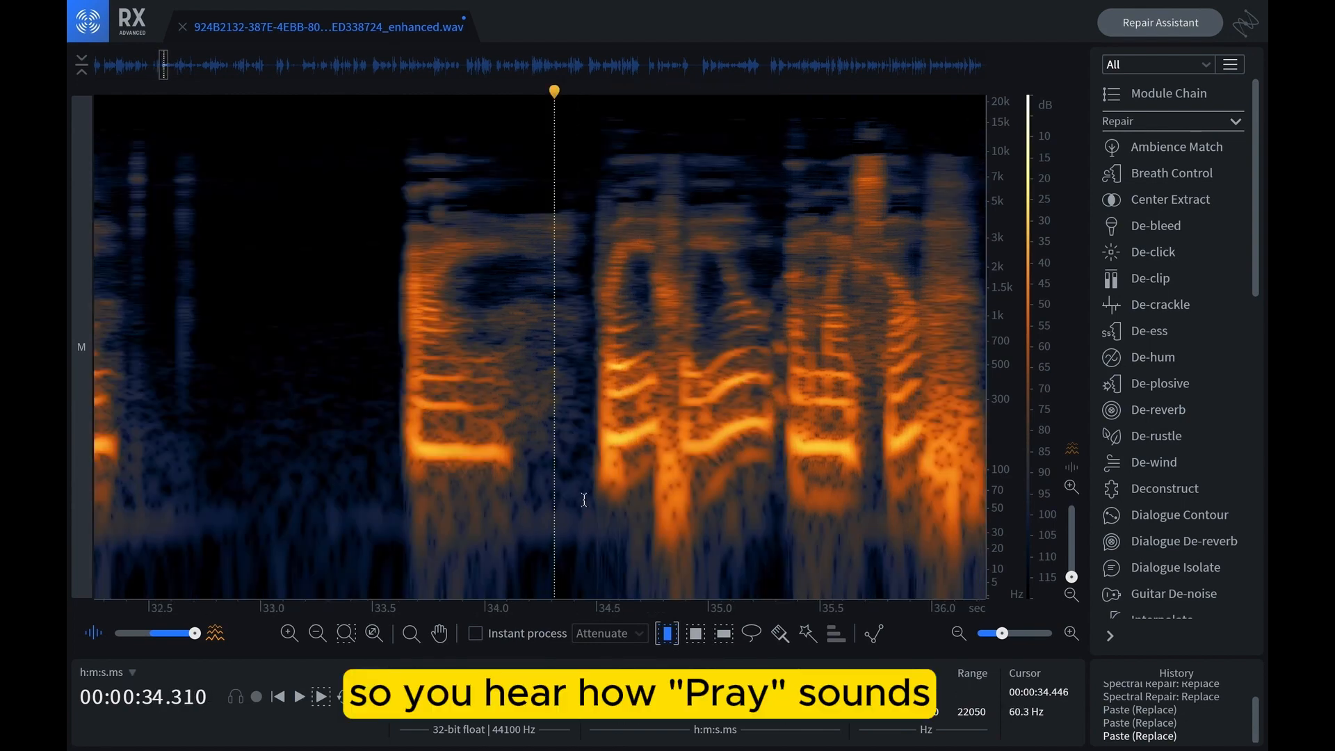
left_click_drag(589, 500, 631, 505)
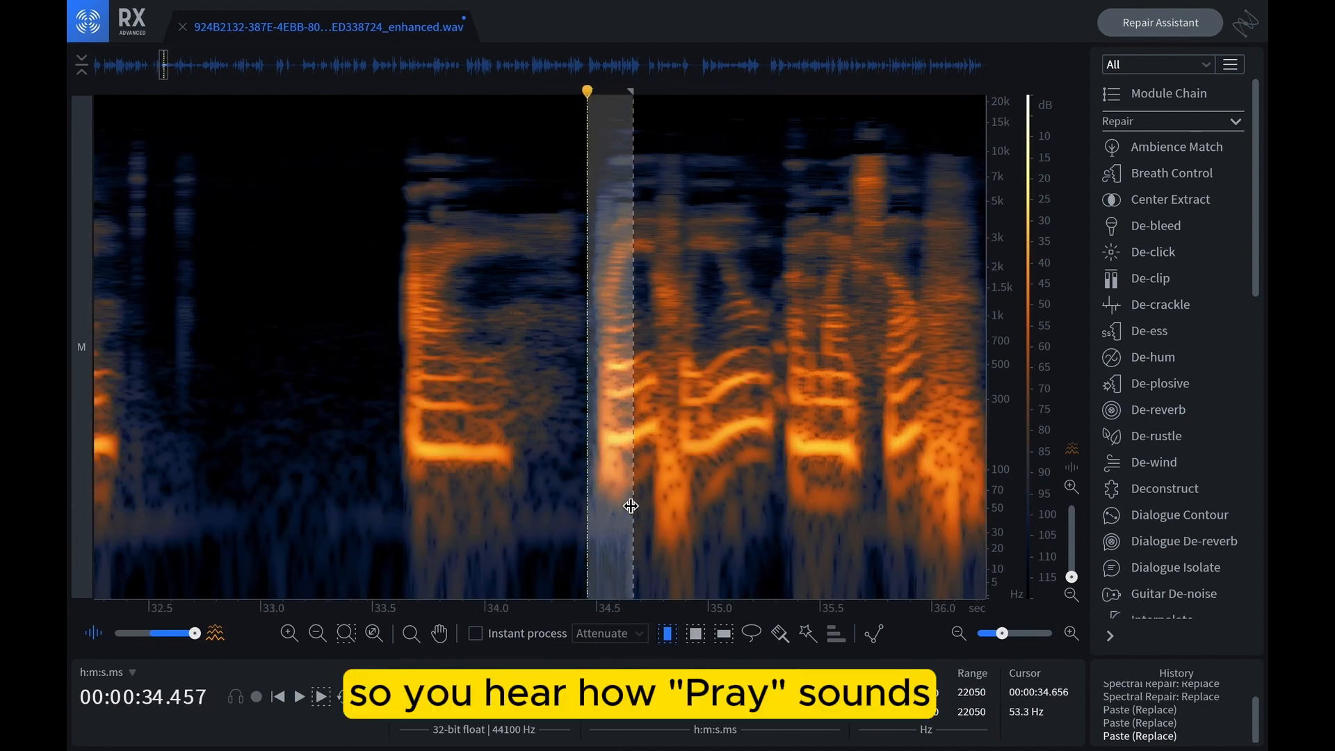
left_click(570, 498)
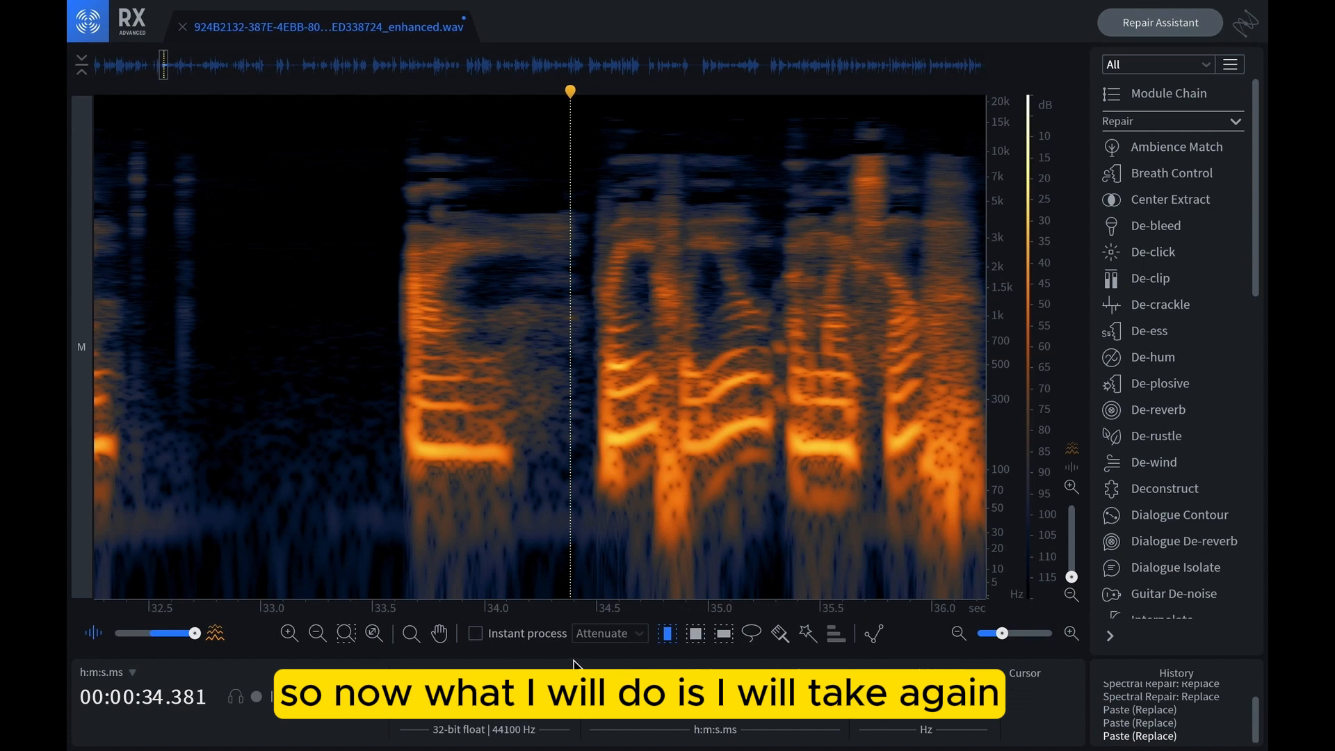
With the time-frequency selection, copy the plosive-free area below about 117 Hz just before the word, from about 34.27 to 34.42 s.
left_click(697, 634)
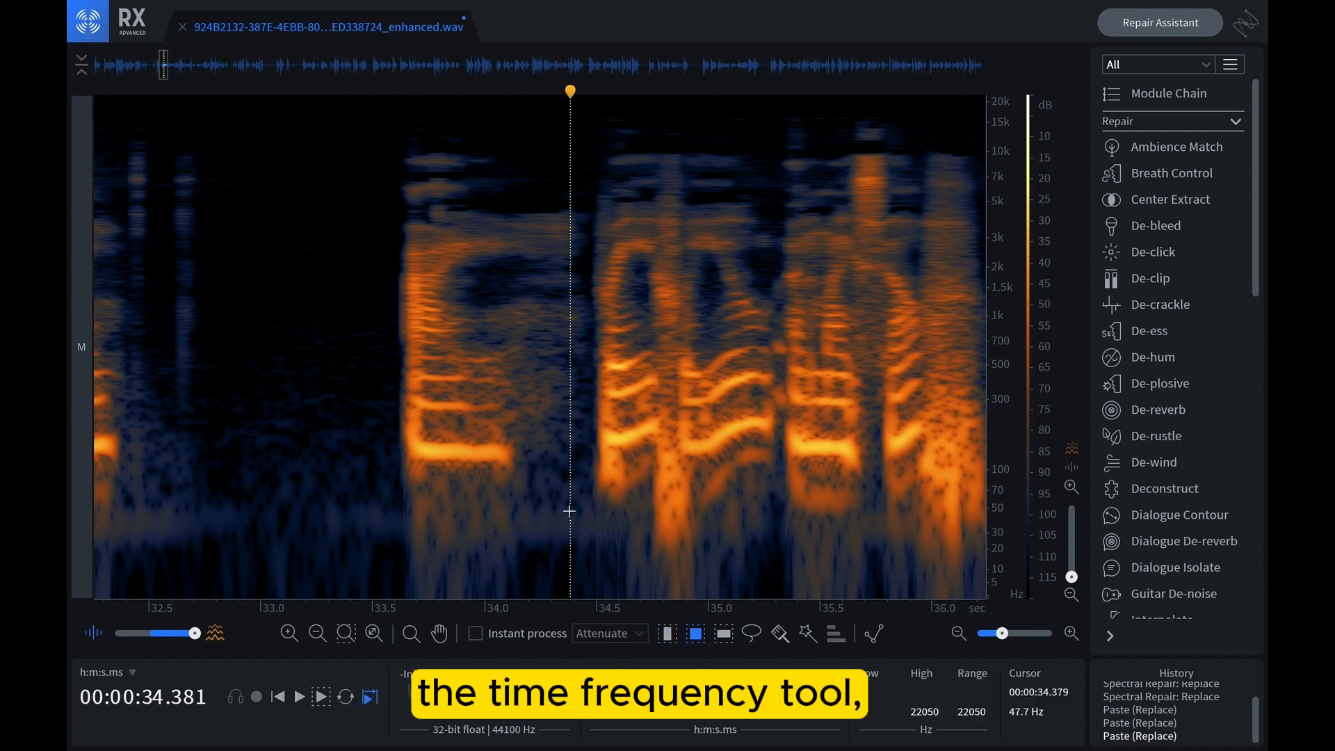
left_click_drag(545, 466, 579, 606)
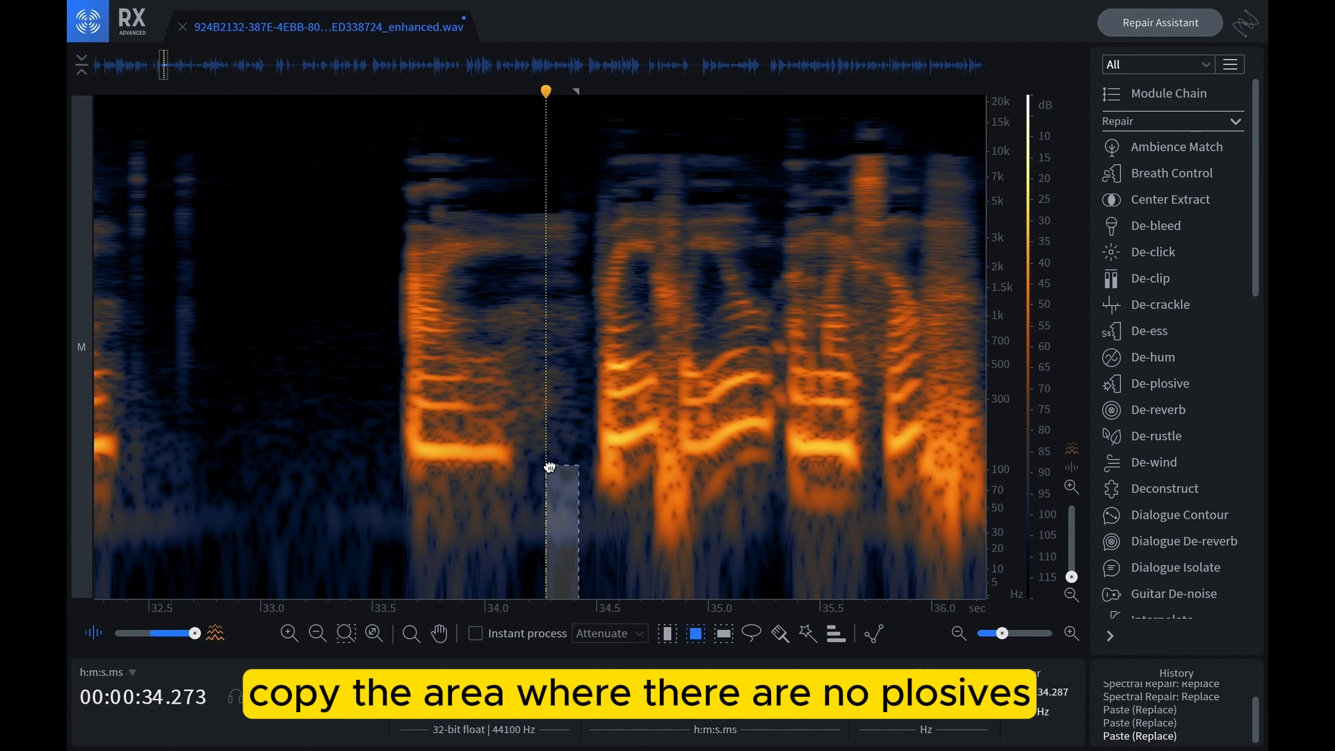
left_click_drag(549, 467, 555, 463)
key("ctrl+c")
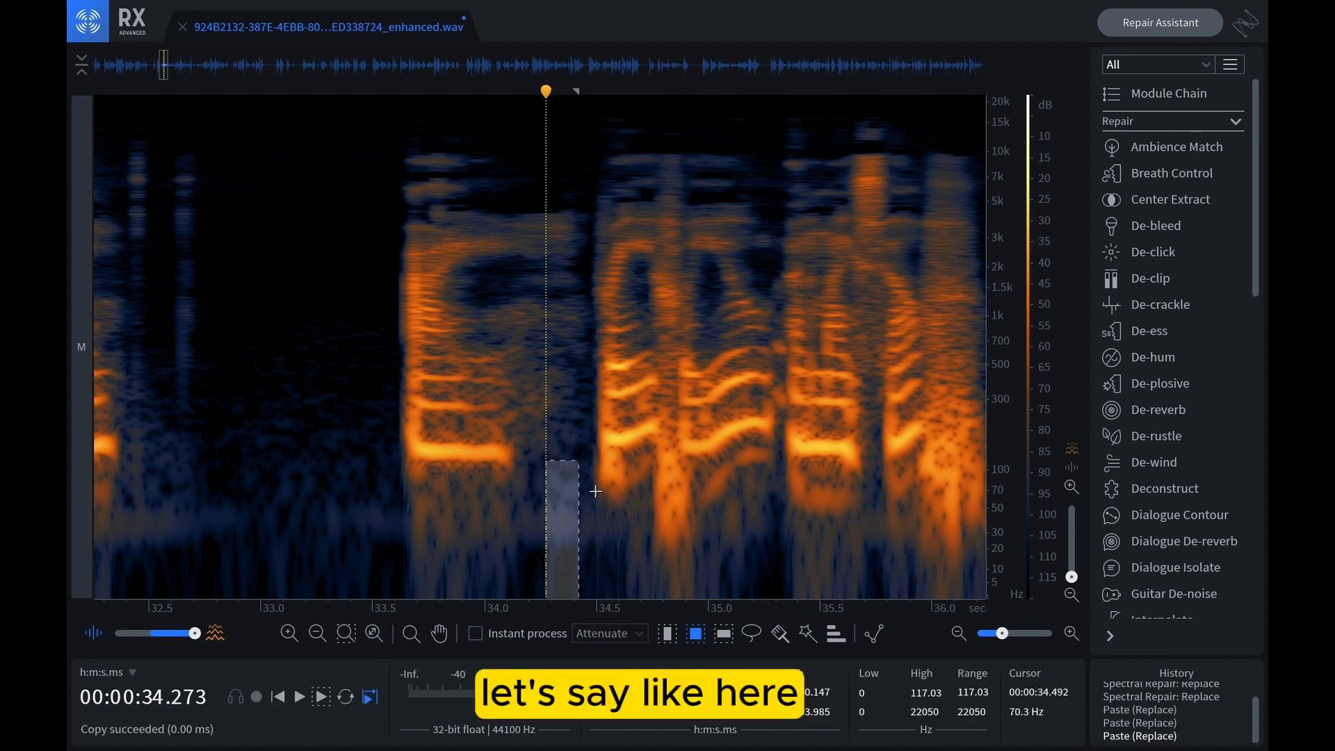
Paste the copied clean lows over the plosive below about 138 Hz, starting at about 34.5 s.
left_click(596, 491)
key("ctrl+v")
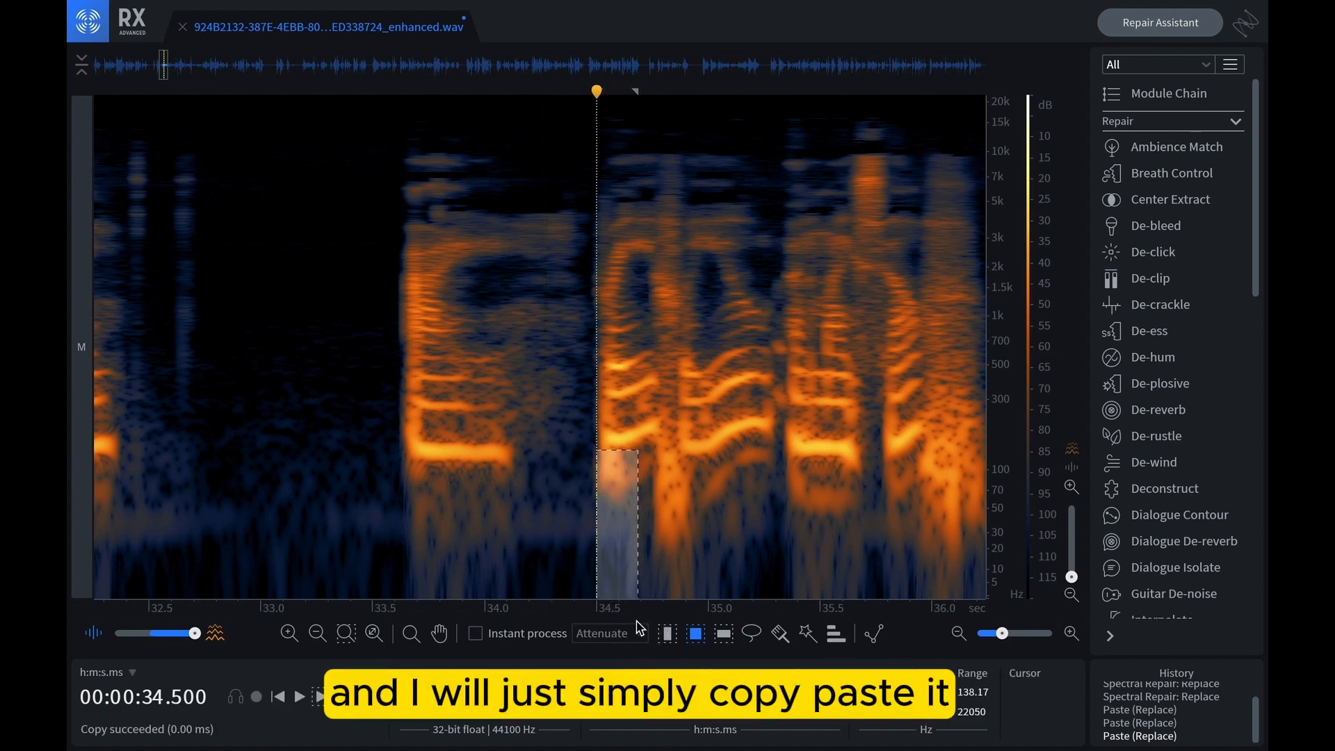
key("ctrl+v")
Play the repaired phrase from about 34.4 s, and replay only the section between about 34.40 and 35.28 s using time selection.
left_click(580, 518)
key("space")
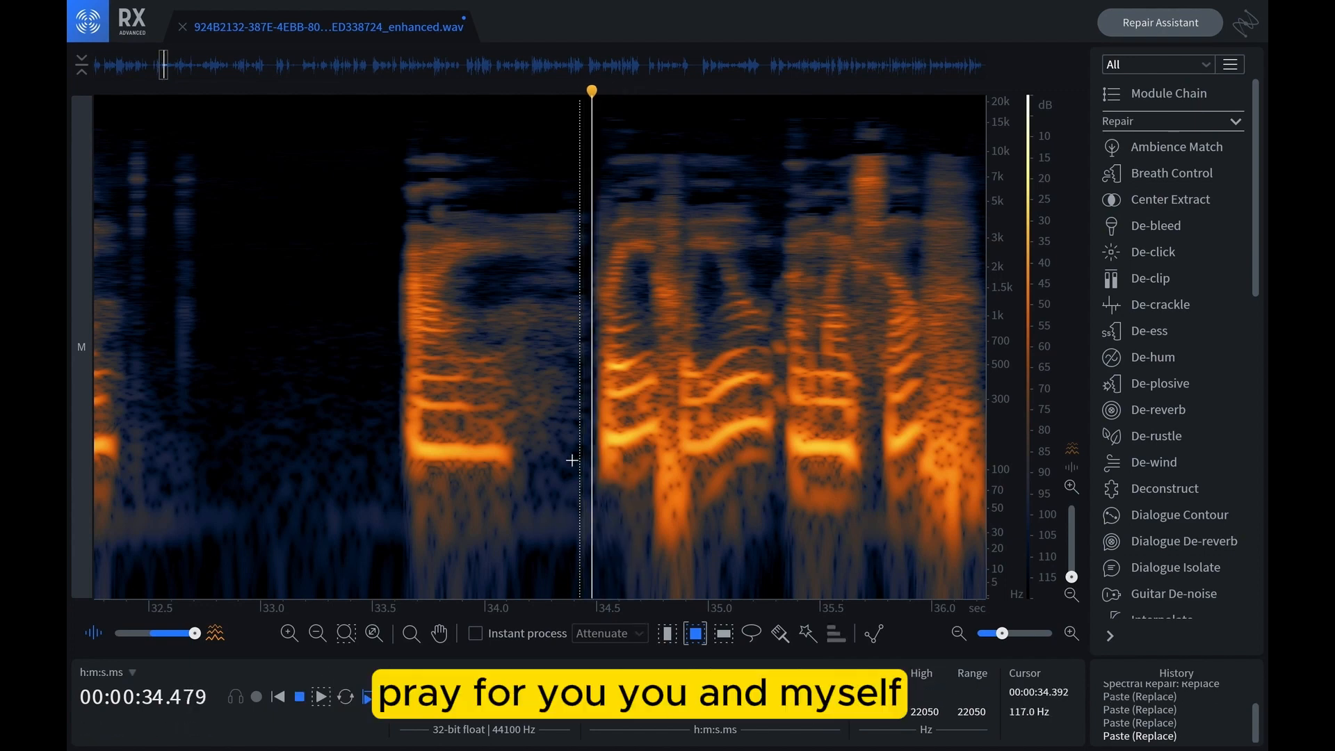
key("space")
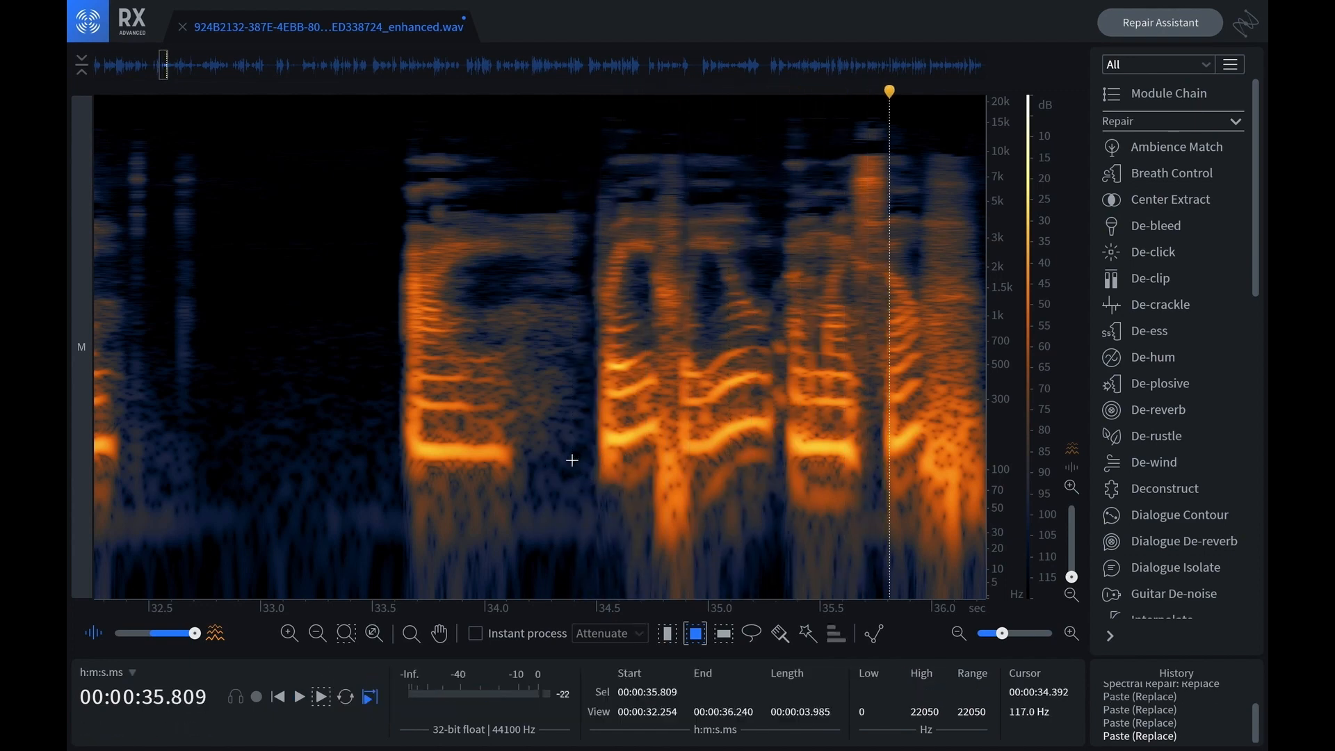
left_click(572, 461)
left_click(667, 634)
left_click_drag(575, 504, 771, 511)
key("space")
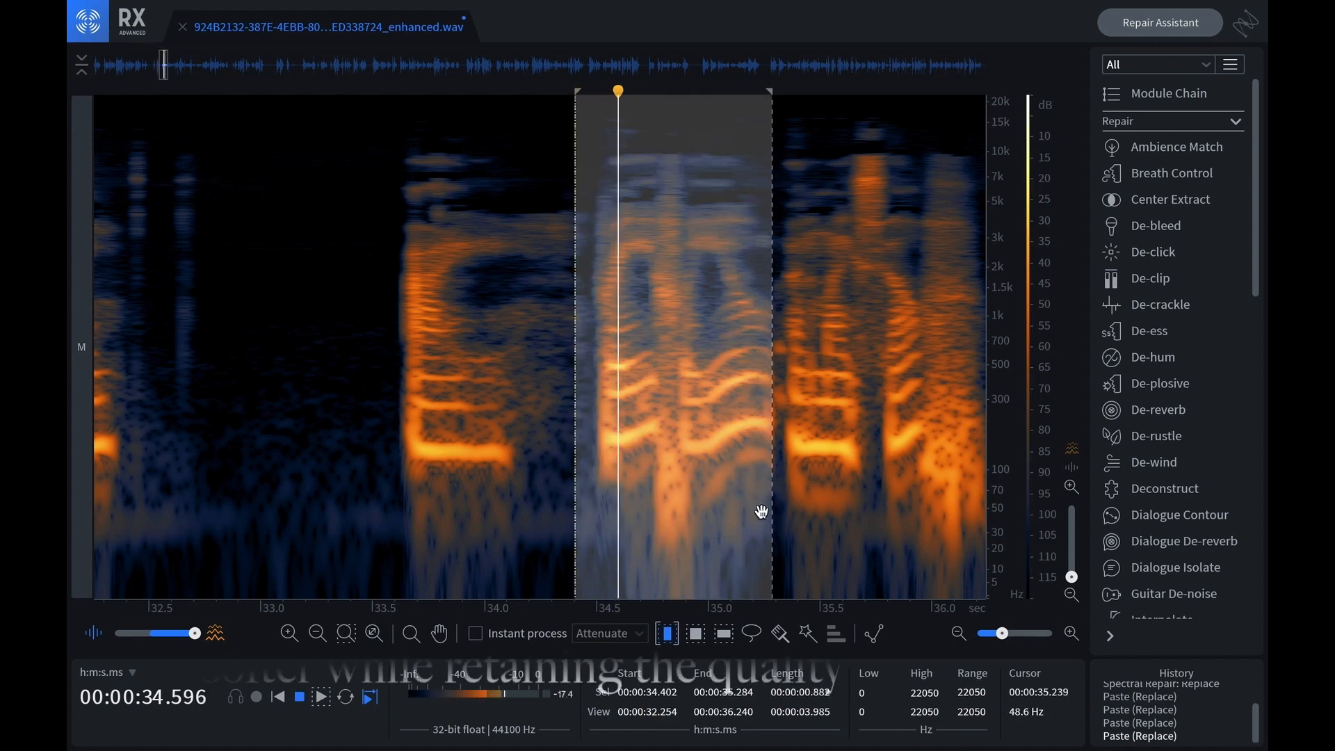
Undo the low-frequency paste and play the original passage between about 34.39 and 35.26 s for comparison.
key("super+z")
left_click(573, 493)
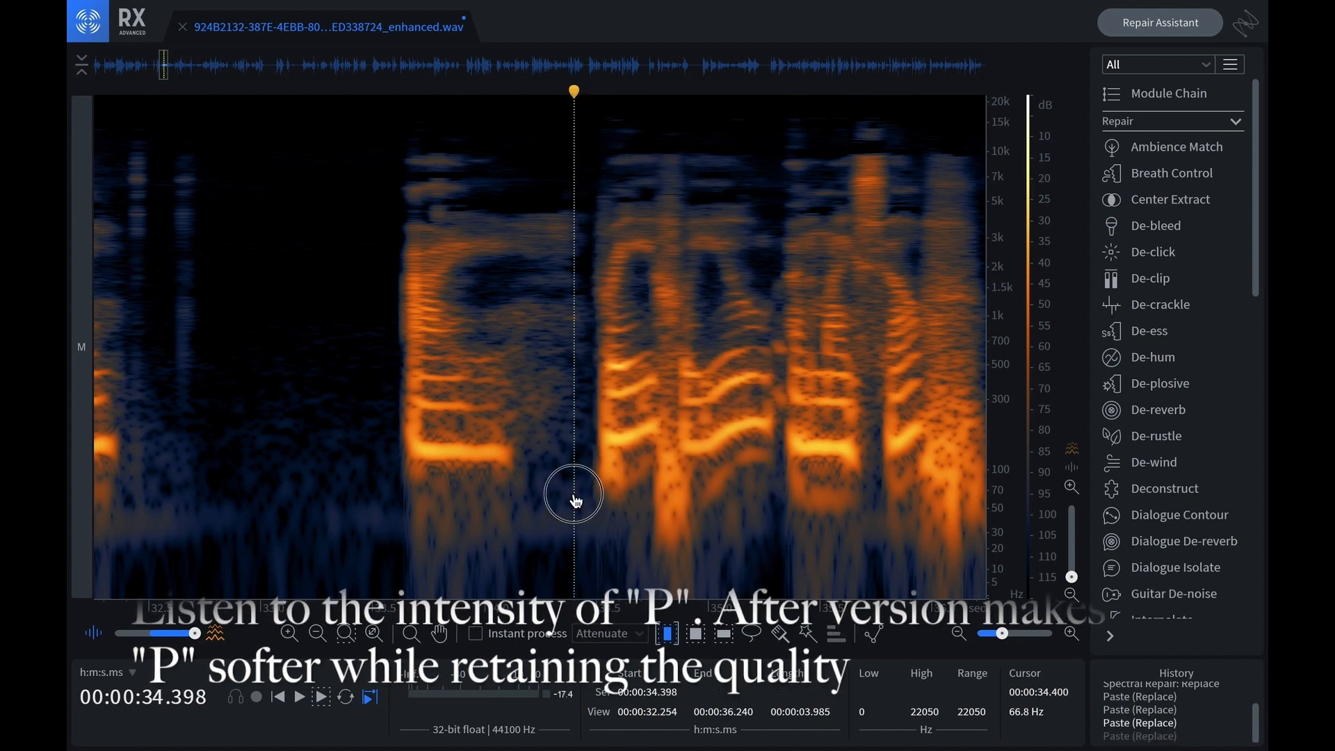
left_click(572, 490)
left_click_drag(572, 489, 766, 540)
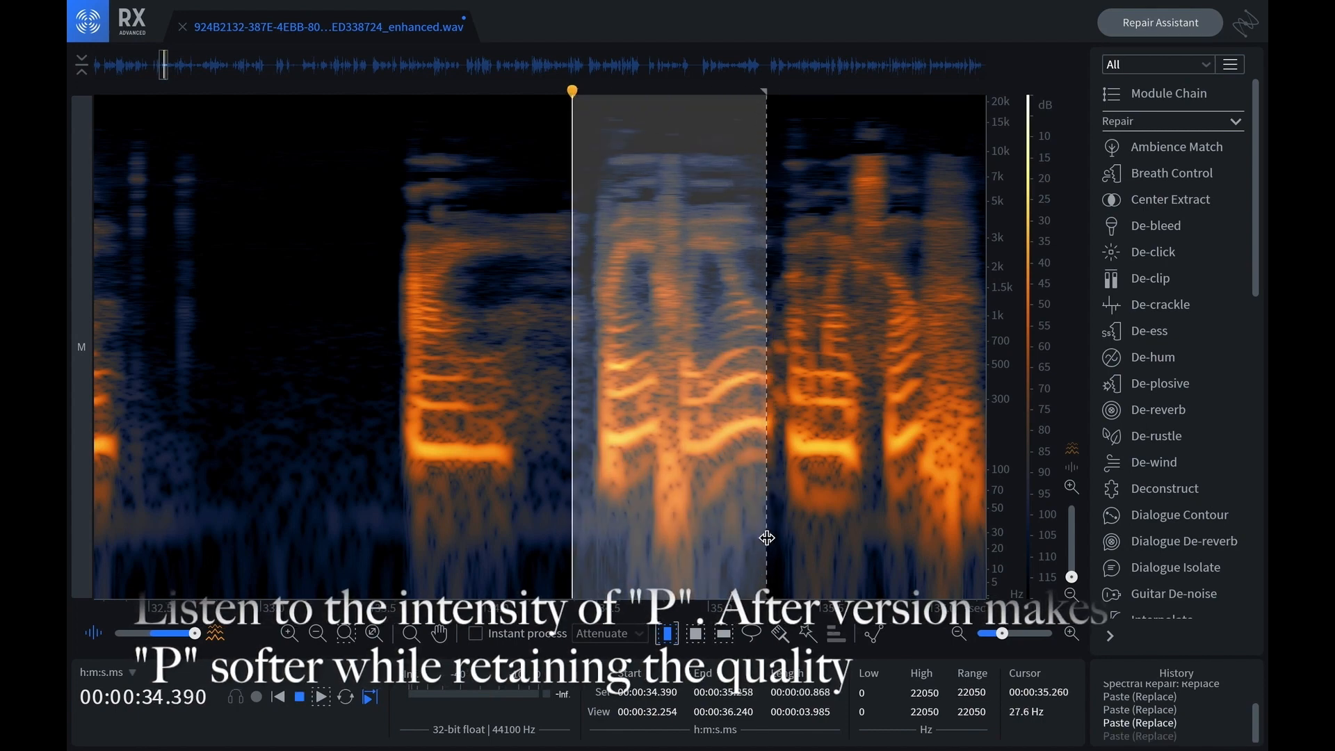
key("space")
key("space")
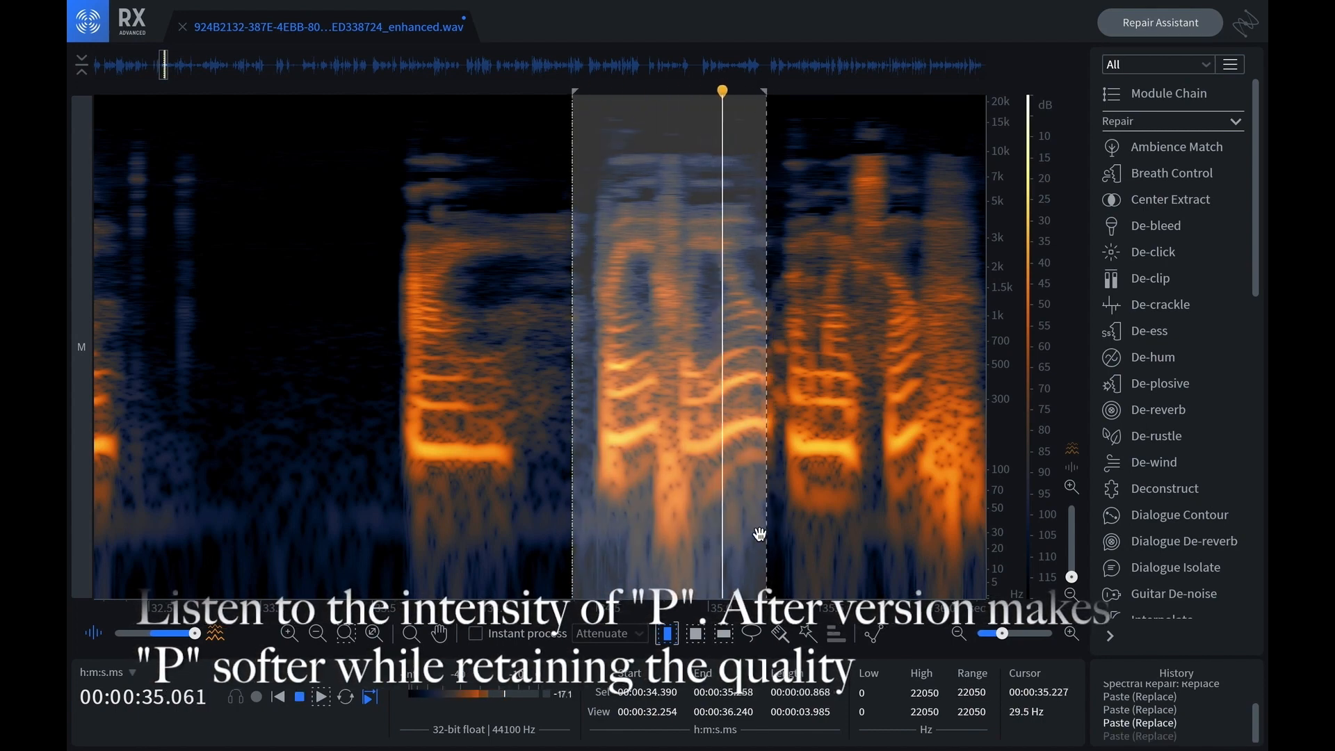
key("space")
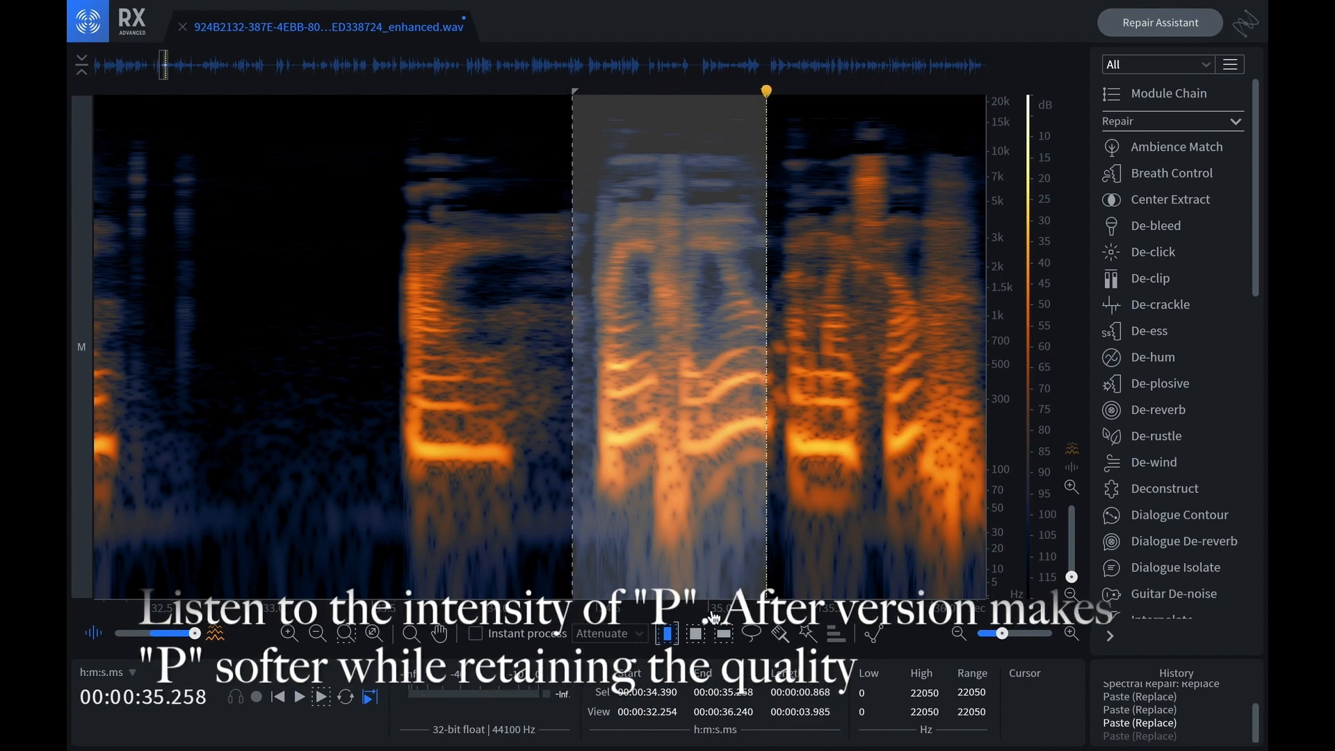
Redo the low-frequency paste and replay the repaired passage between about 34.40 and 35.28 s.
key("super+shift+z")
key("space")
key("space")
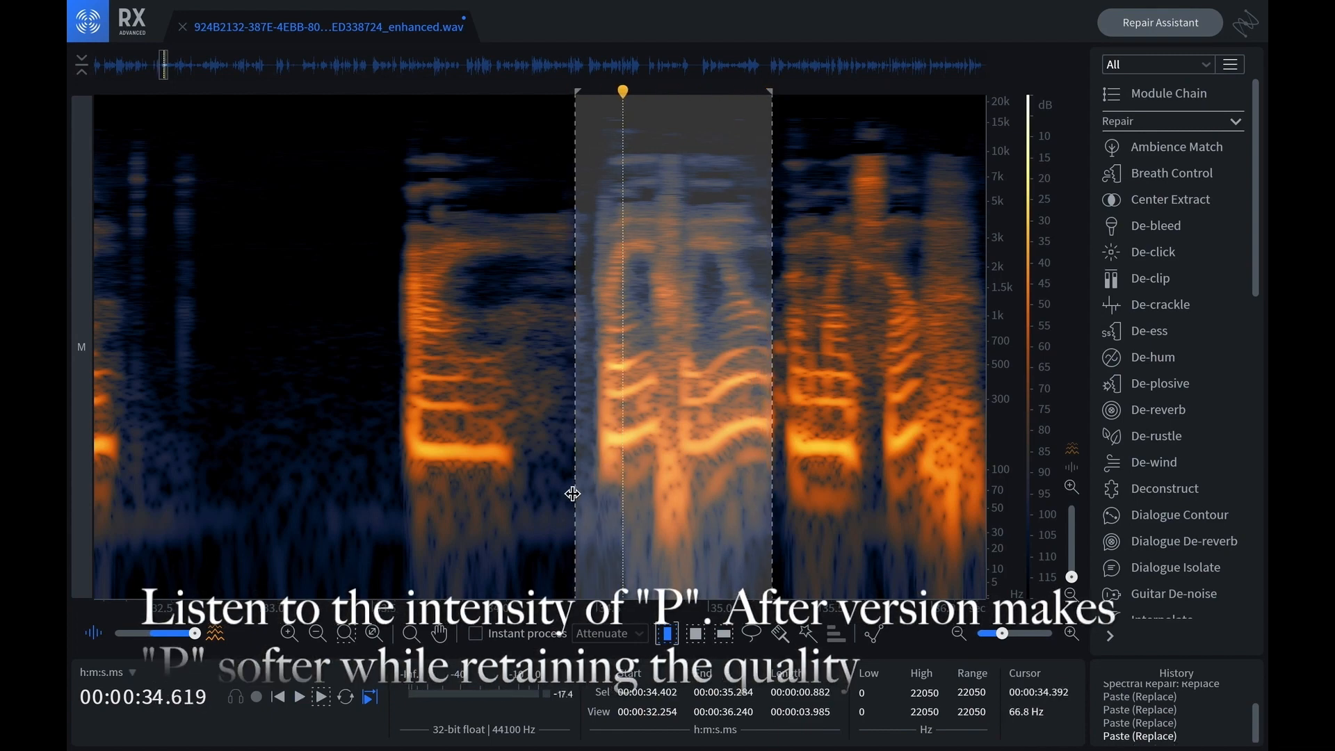
key("space")
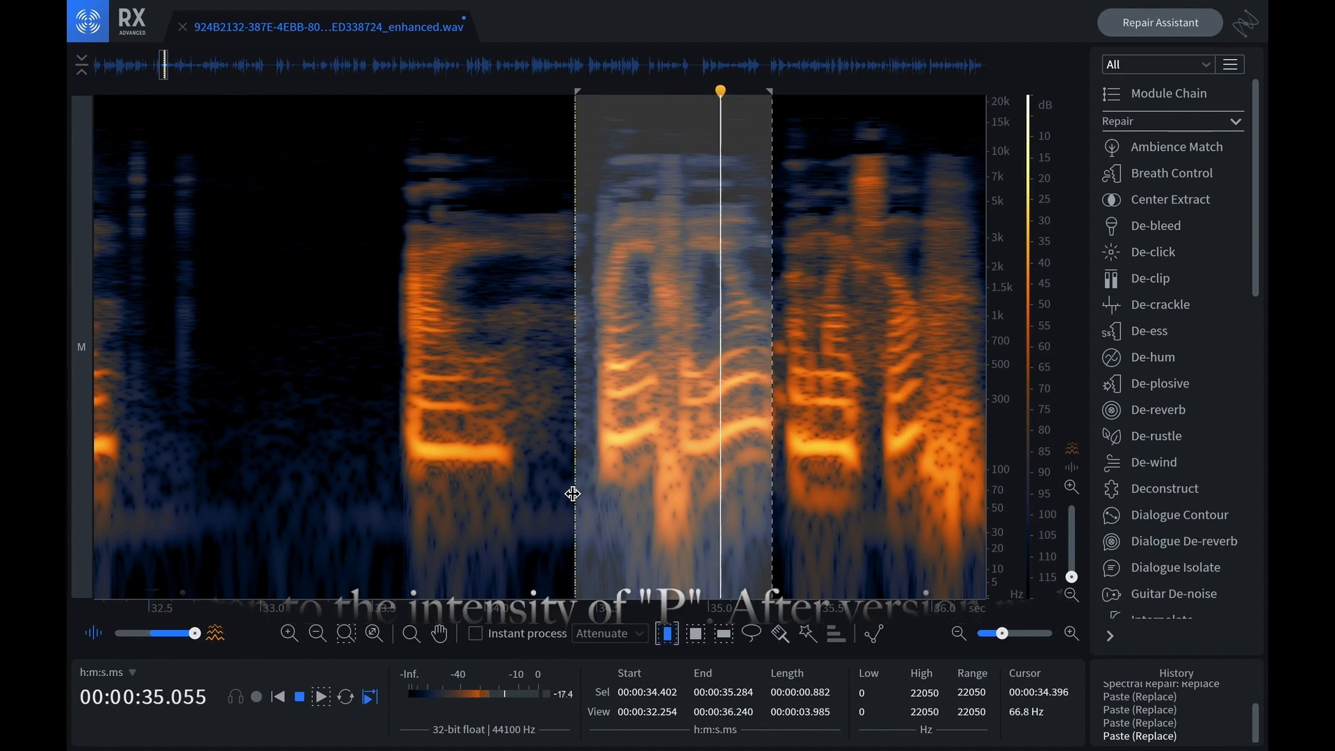
Undo the paste once more to view the original plosive, and place the playhead at about 34.17 s.
key("super+z")
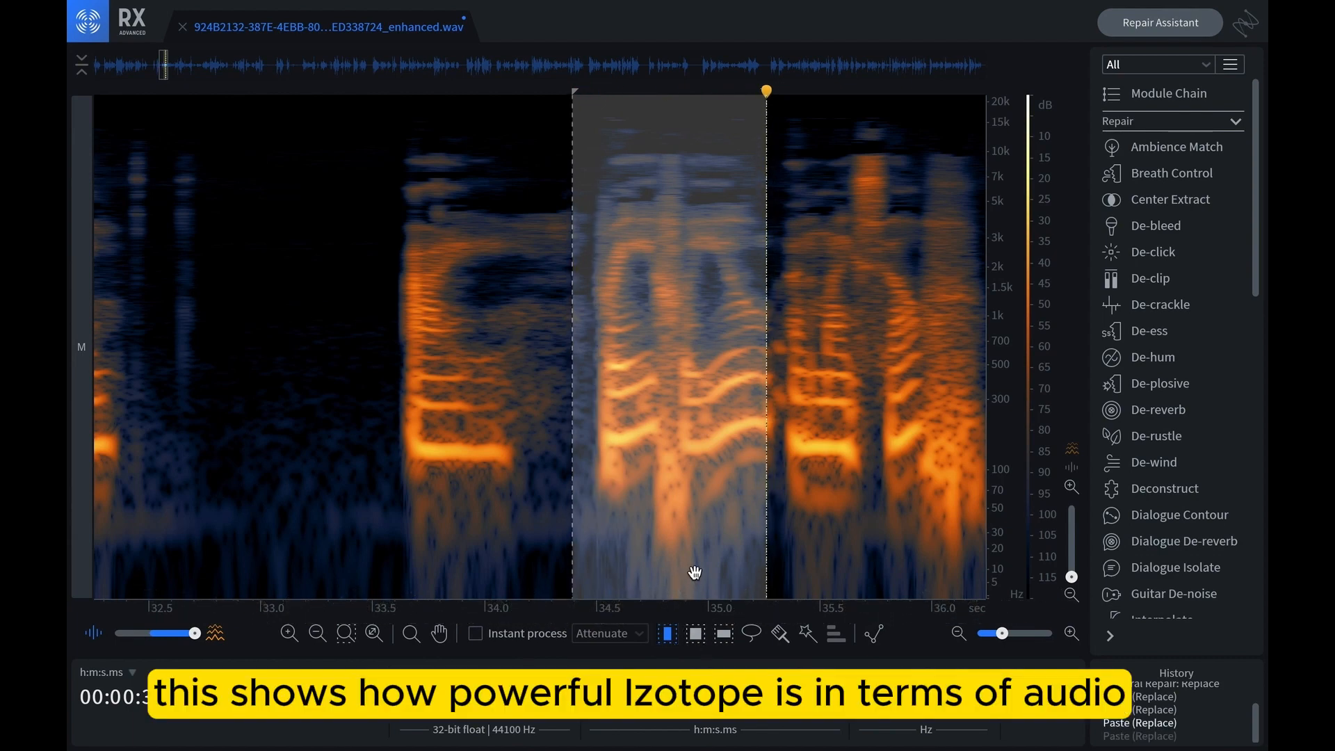
left_click(523, 539)
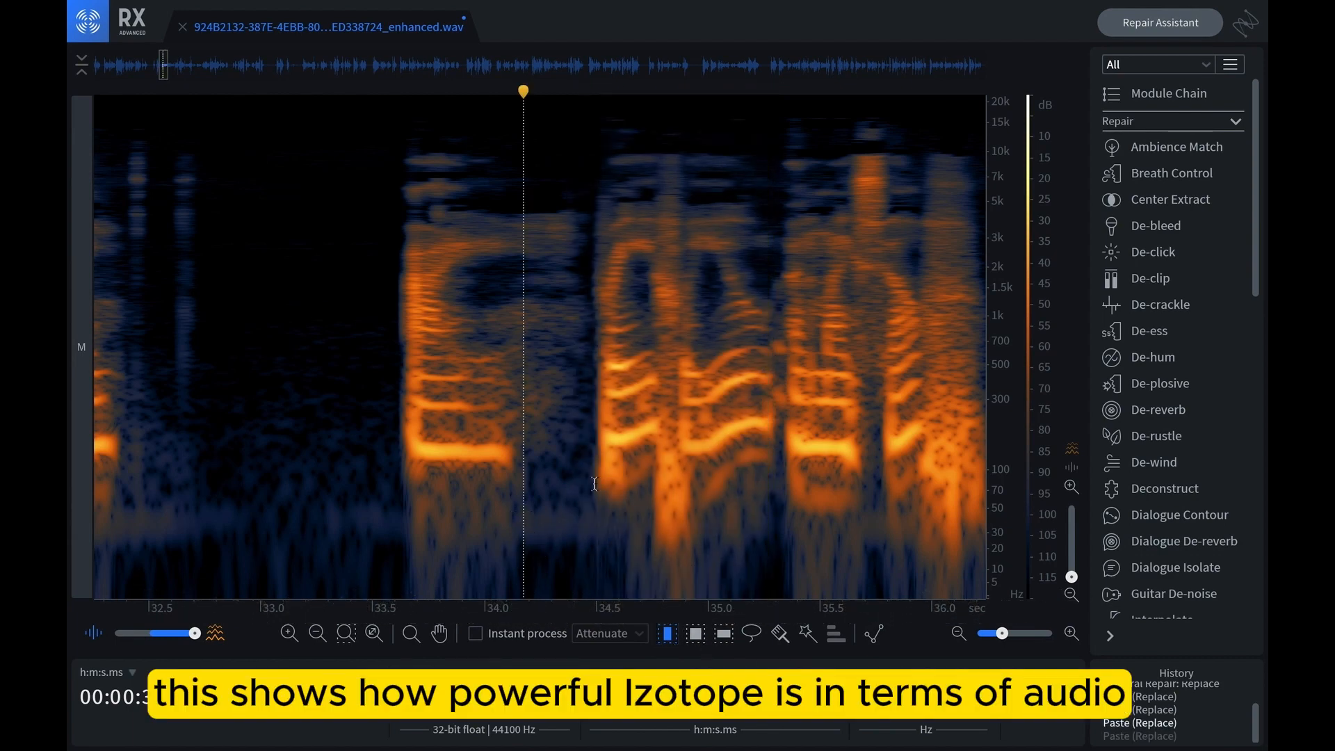
scroll(610, 612, "down", 5)
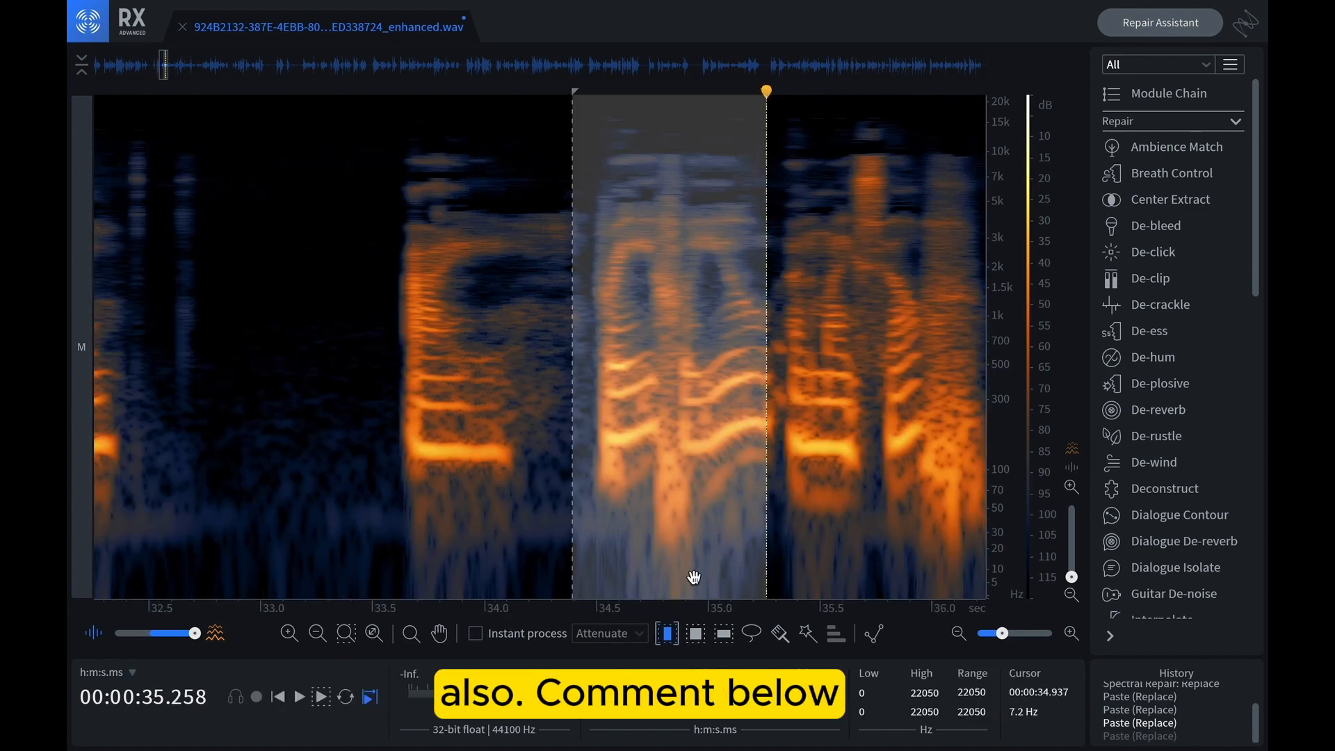
left_click(522, 514)
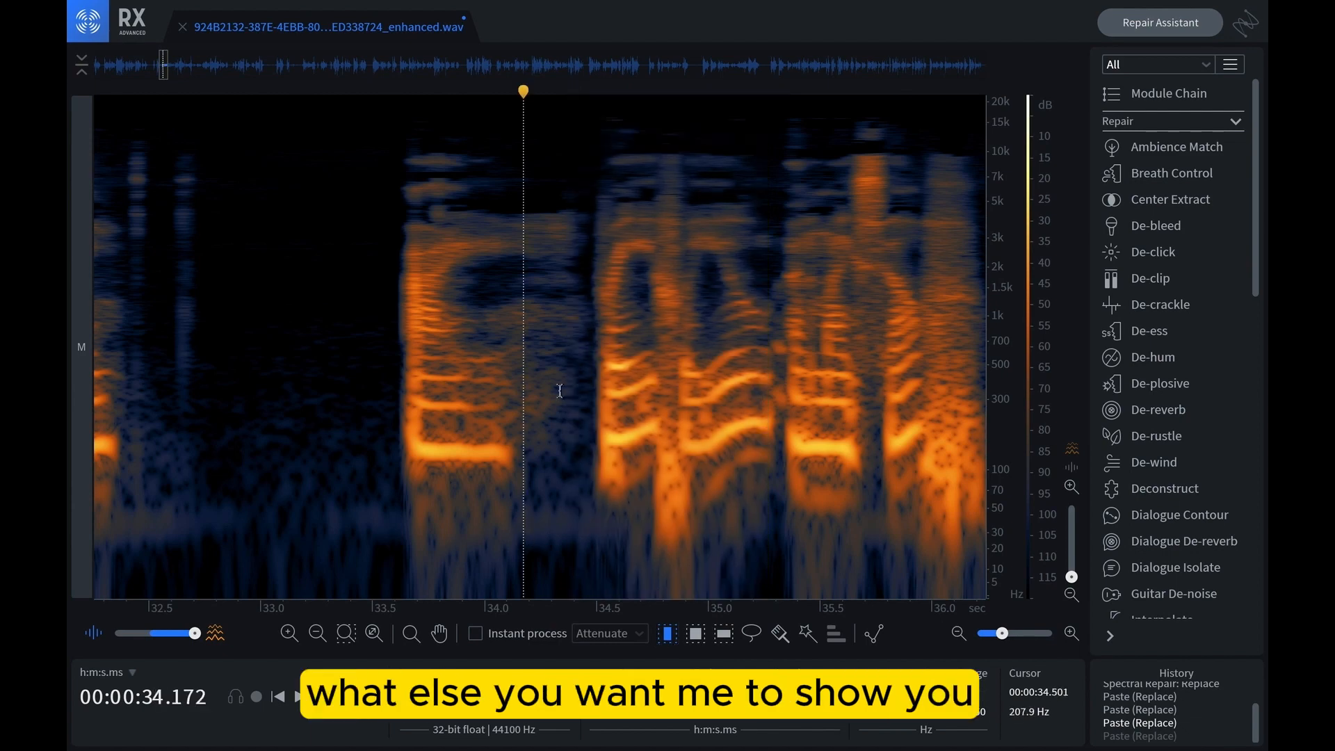